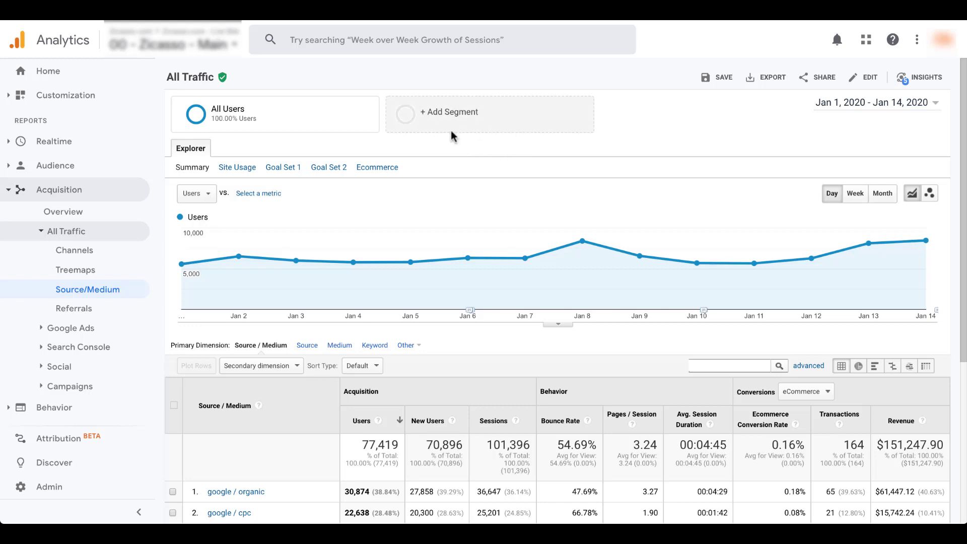
# Add the Ages 18-34 segment beside All Users in the Source/Medium report.
pyautogui.moveTo(274, 115)
pyautogui.click(485, 127)
pyautogui.click(305, 283)
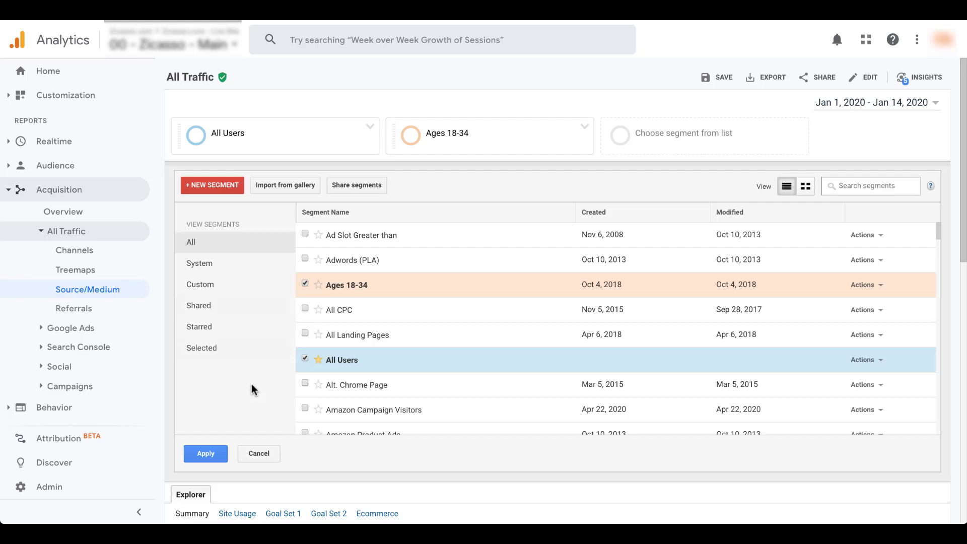
pyautogui.click(207, 455)
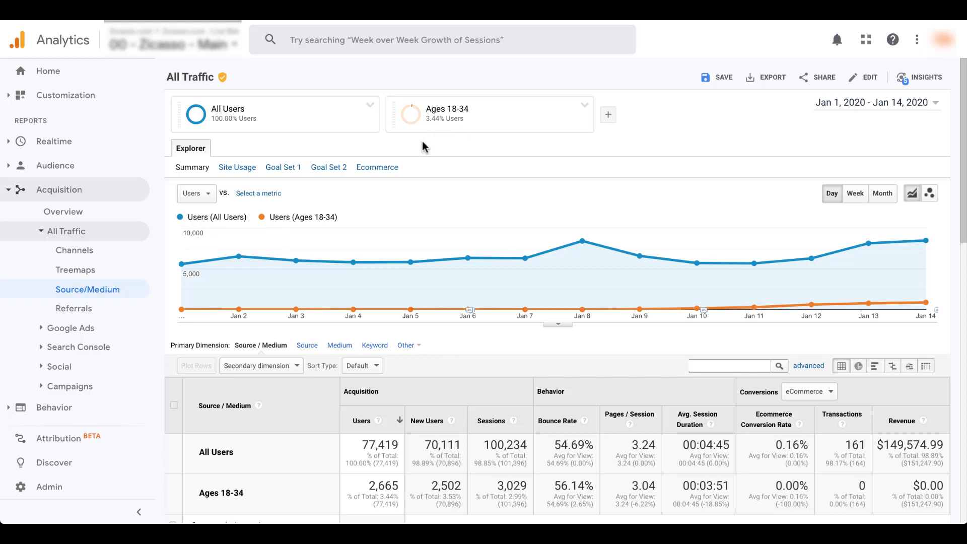
pyautogui.moveTo(504, 119)
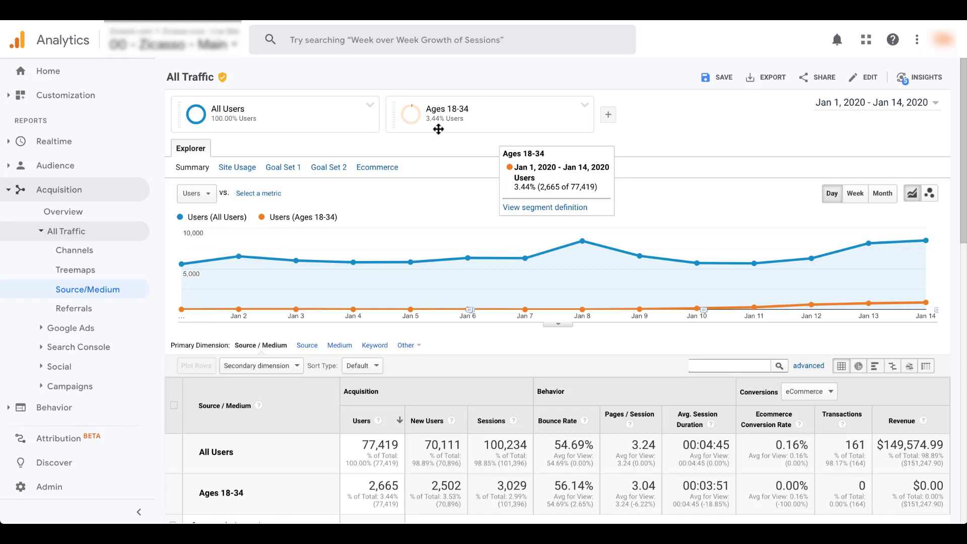
pyautogui.moveTo(324, 123)
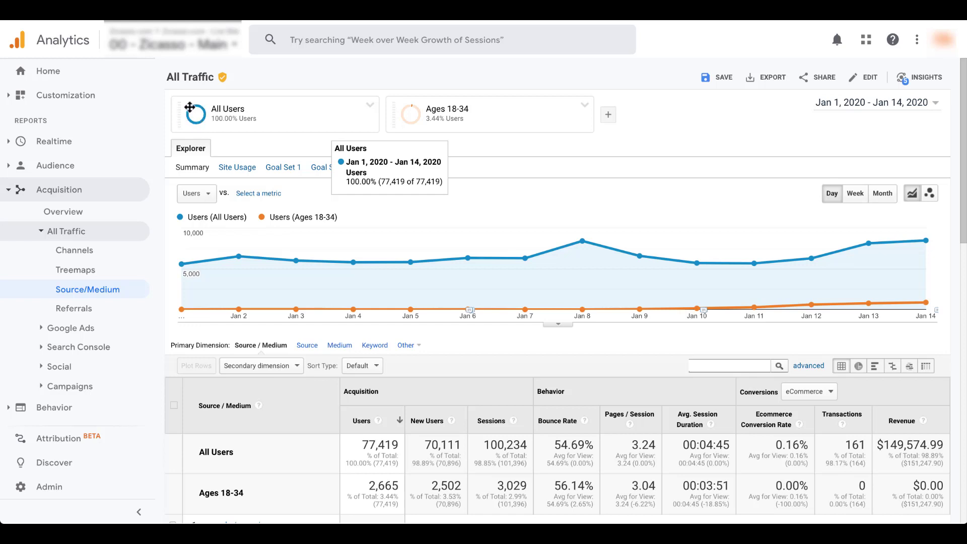
pyautogui.moveTo(412, 125)
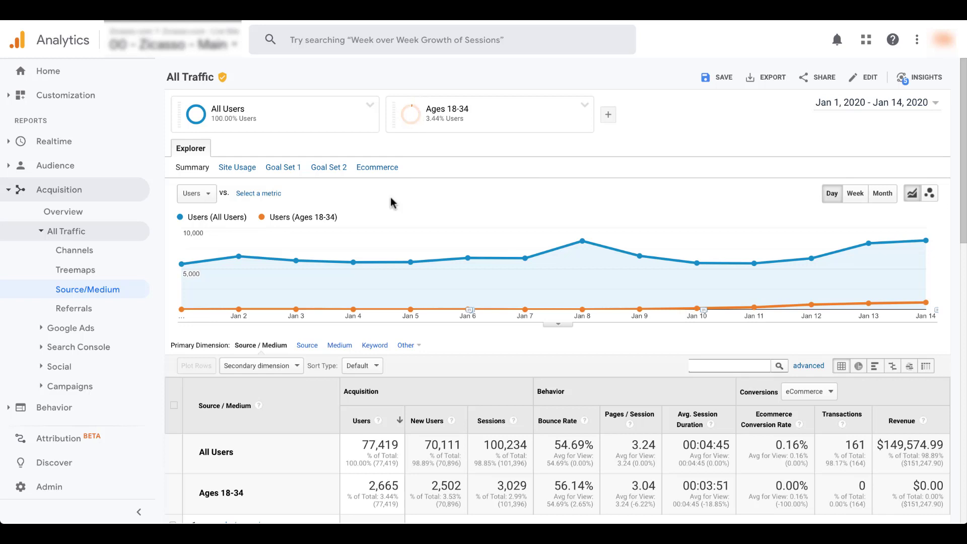
pyautogui.moveTo(319, 232)
pyautogui.moveTo(262, 281)
pyautogui.scroll(-5, 624, 359)
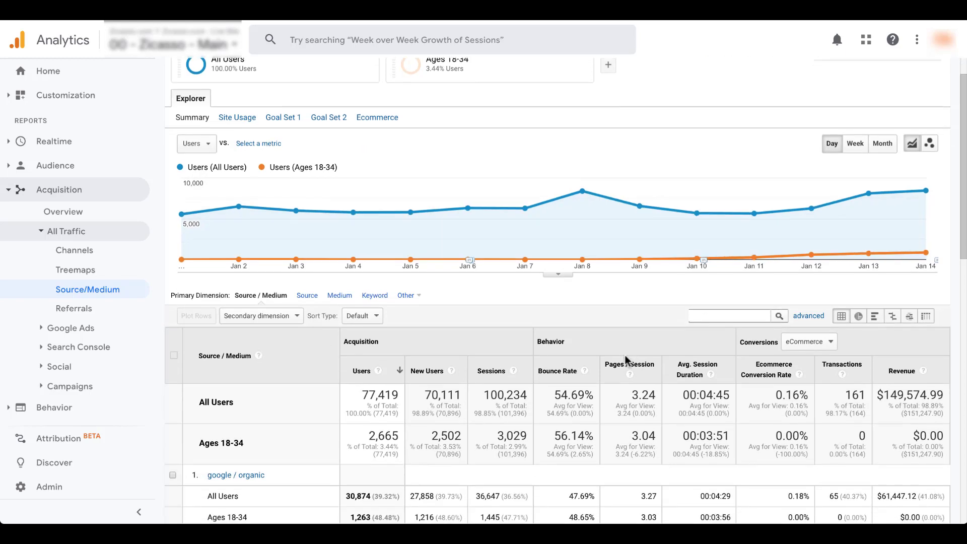
pyautogui.scroll(-1, 624, 353)
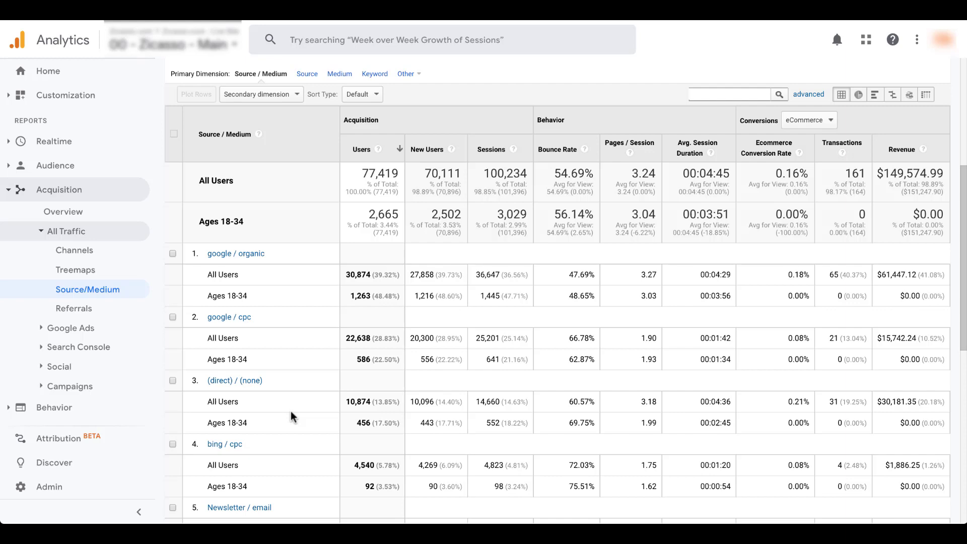
pyautogui.scroll(5, 291, 411)
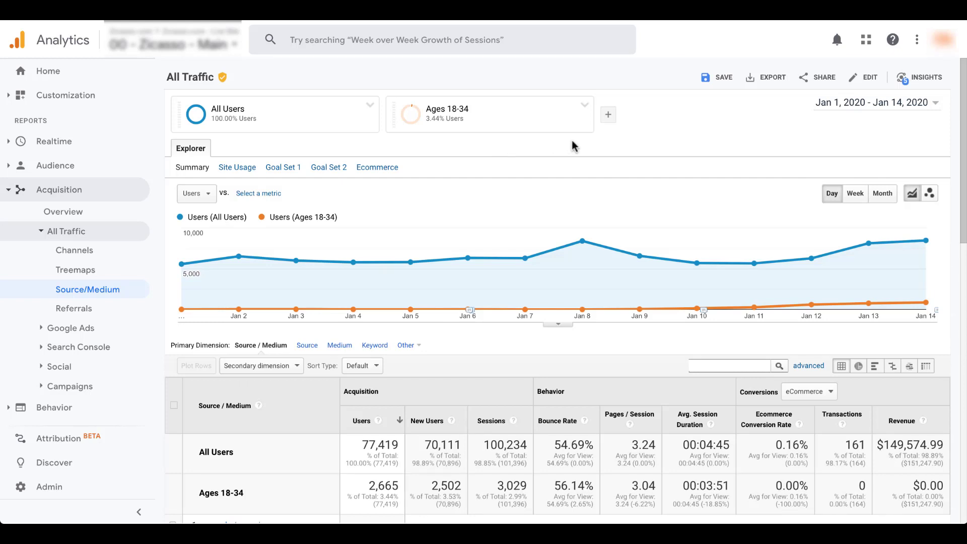
# Remove the Ages 18-34 segment so only All Users remains, and reopen the segment list.
pyautogui.click(584, 104)
pyautogui.click(606, 170)
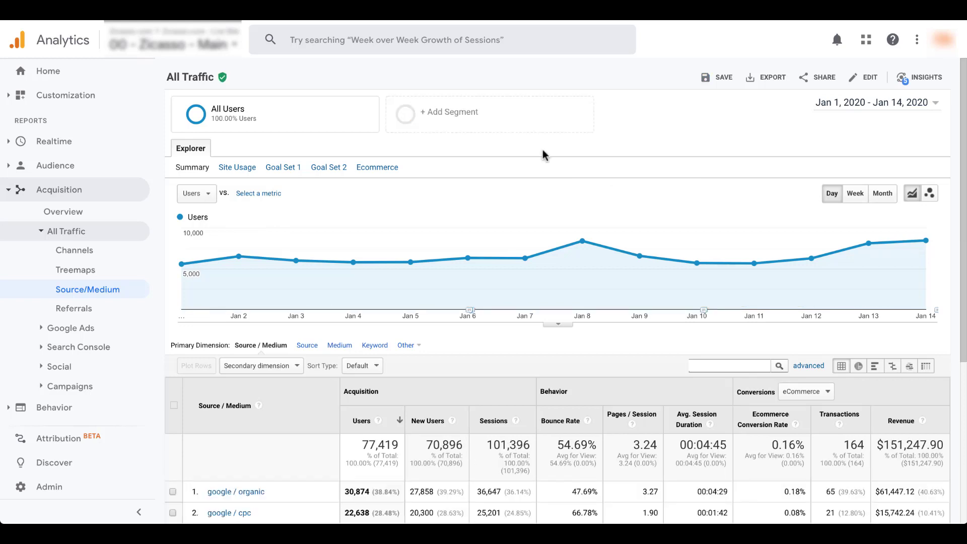
pyautogui.click(514, 128)
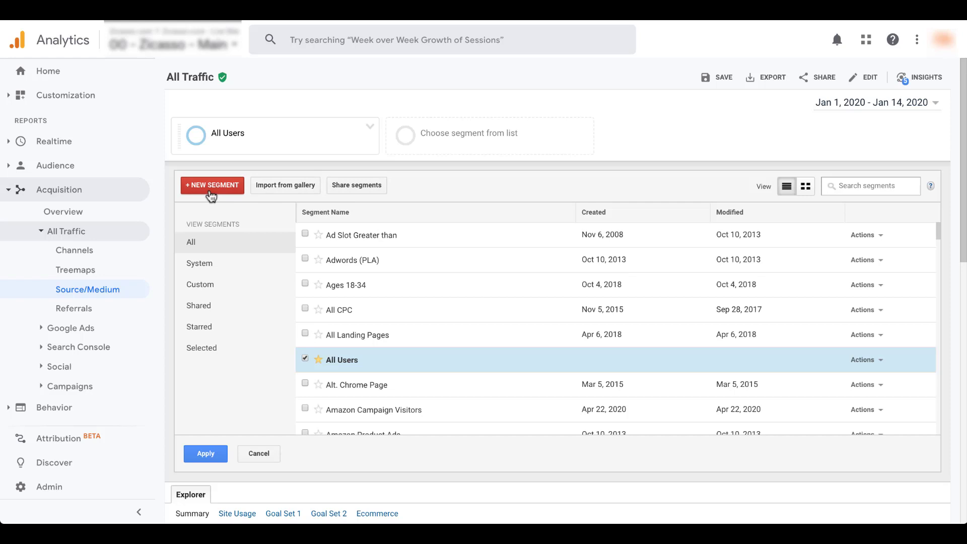
# Browse the import gallery's shared segments, led by Occam's Razor Awesomeness.
pyautogui.click(286, 191)
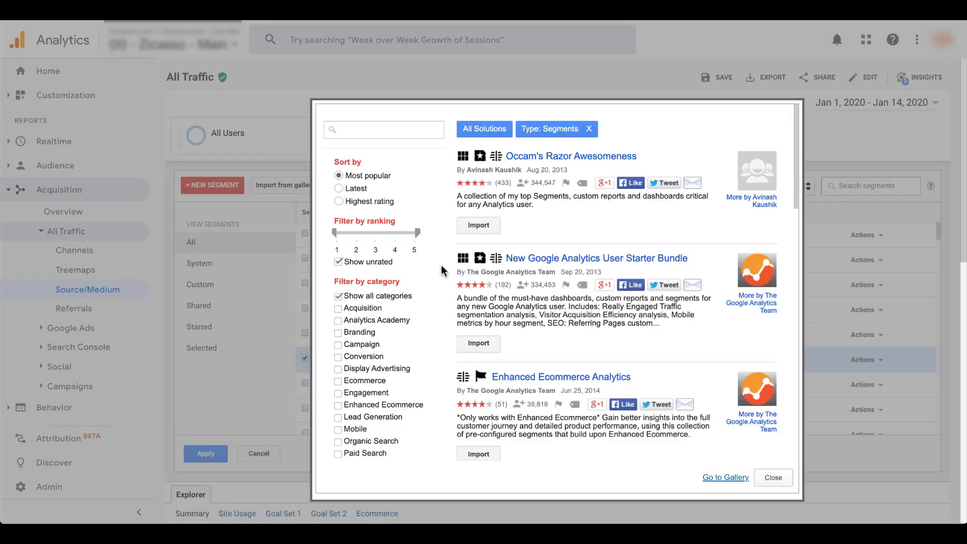
pyautogui.scroll(-10, 448, 333)
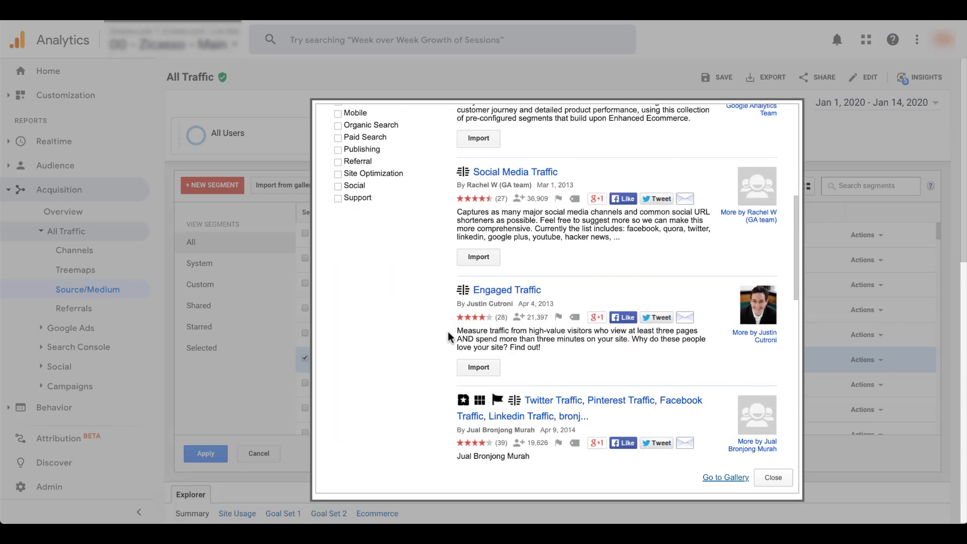
pyautogui.scroll(-3, 448, 332)
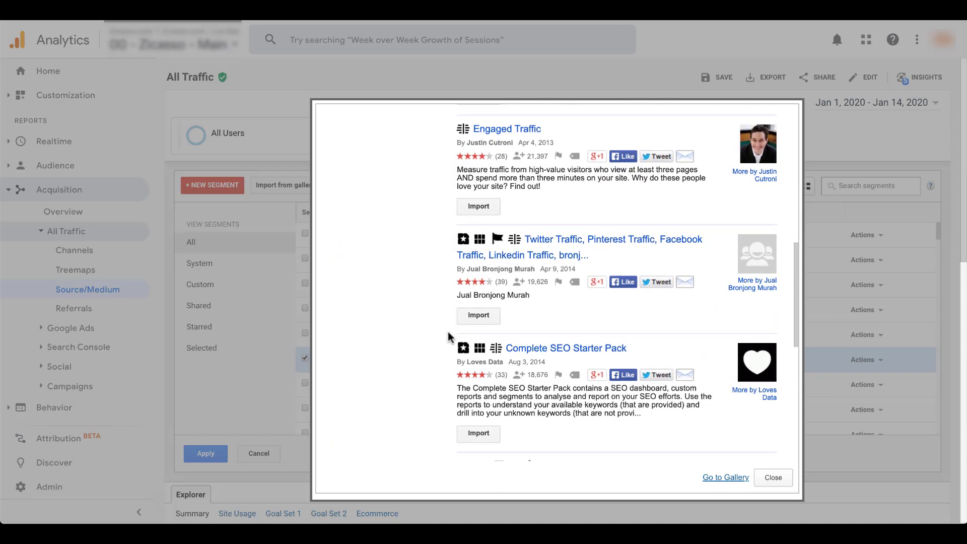
pyautogui.scroll(9, 448, 331)
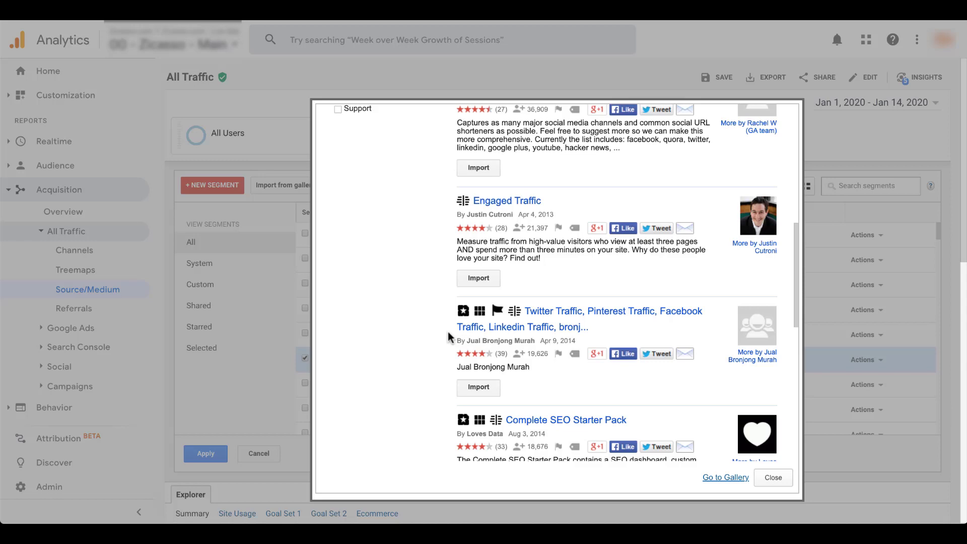
pyautogui.scroll(2, 449, 331)
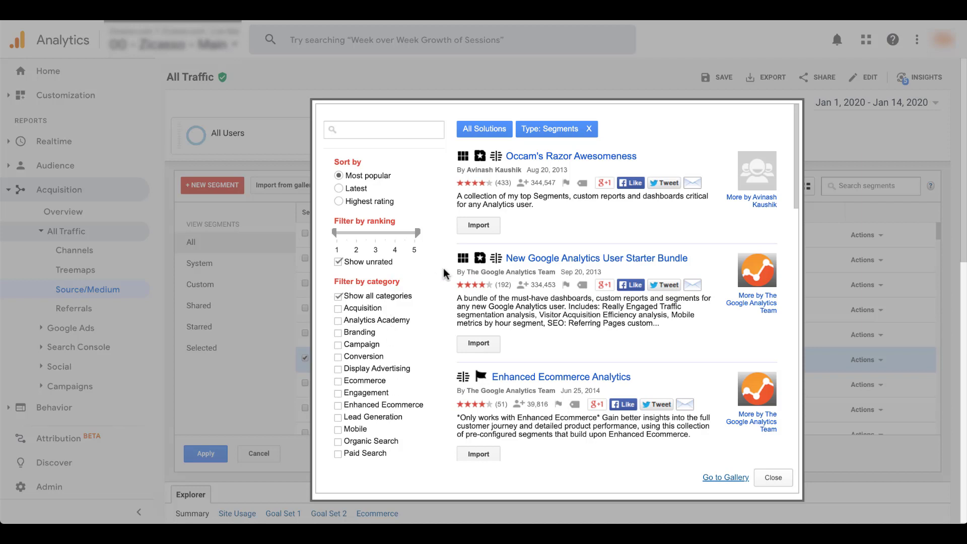
# Close the gallery and scroll the full segment list, where only All Users is checked.
pyautogui.click(776, 478)
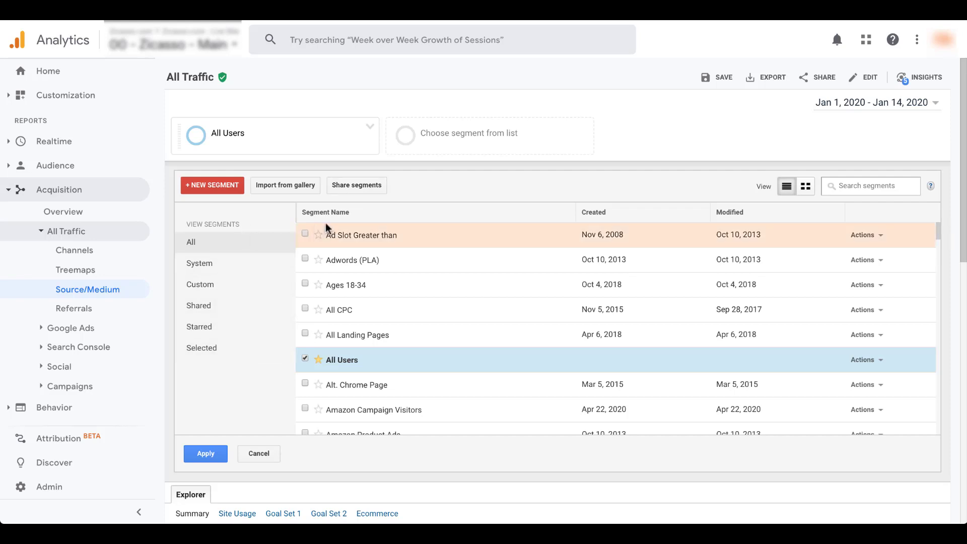
pyautogui.scroll(-20, 512, 243)
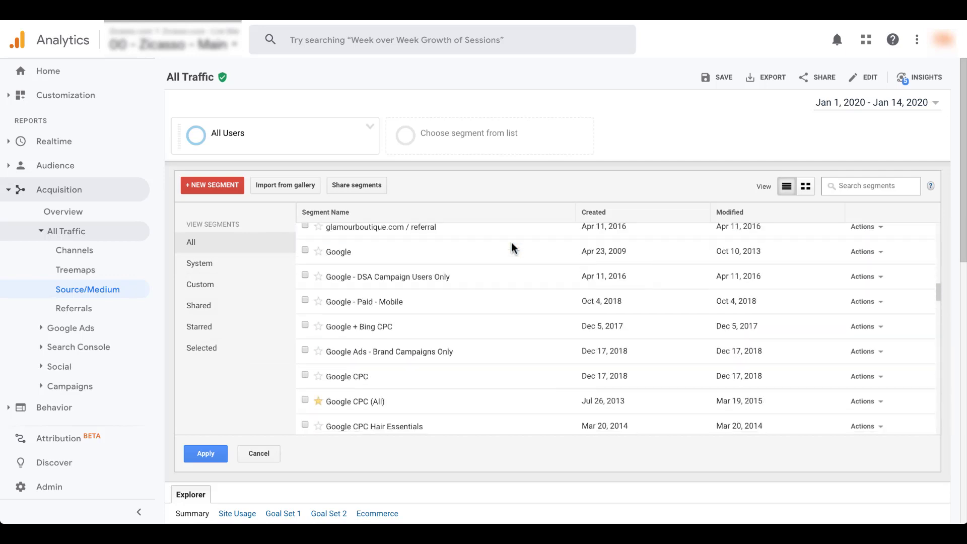
pyautogui.scroll(-10, 512, 243)
pyautogui.scroll(20, 512, 242)
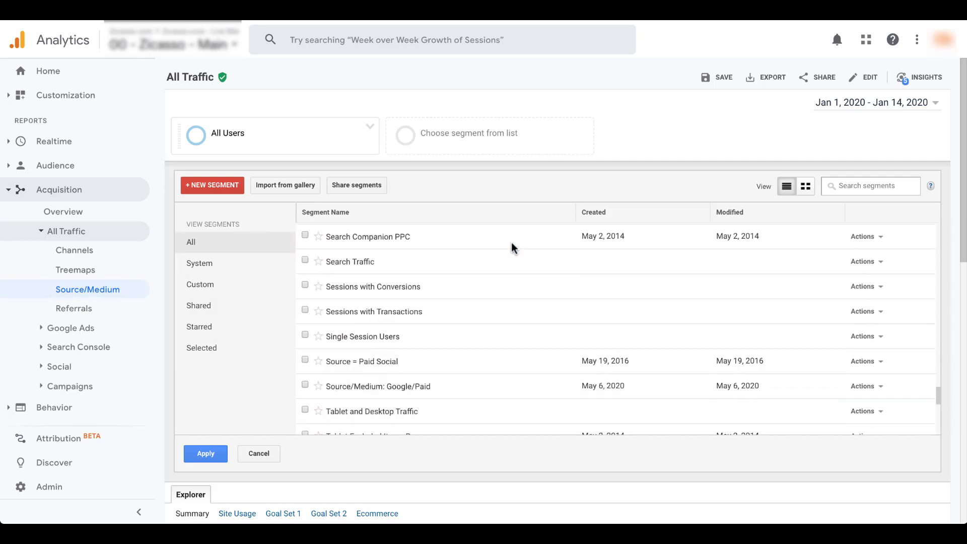
pyautogui.scroll(15, 512, 242)
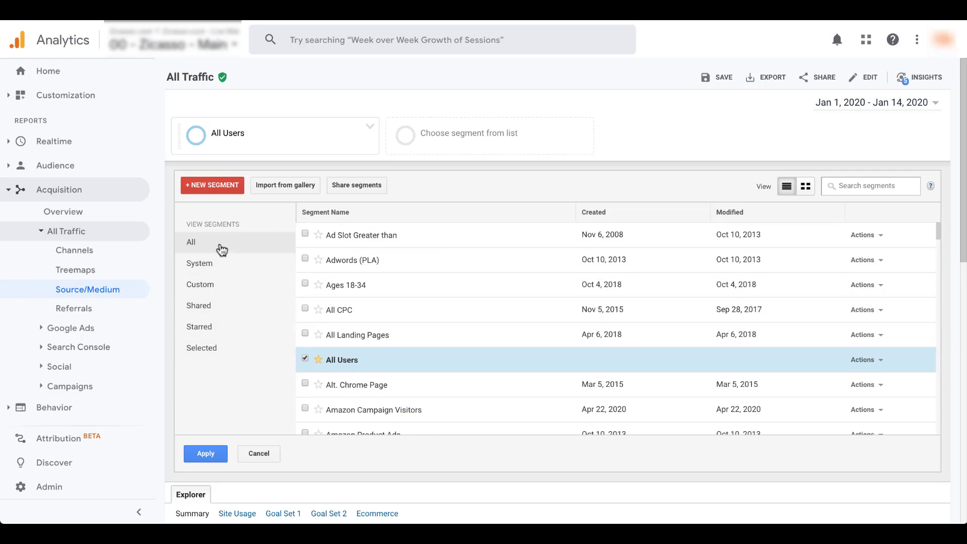
# Filter the segment list by System, Custom, Shared and Starred, then return to All.
pyautogui.click(233, 267)
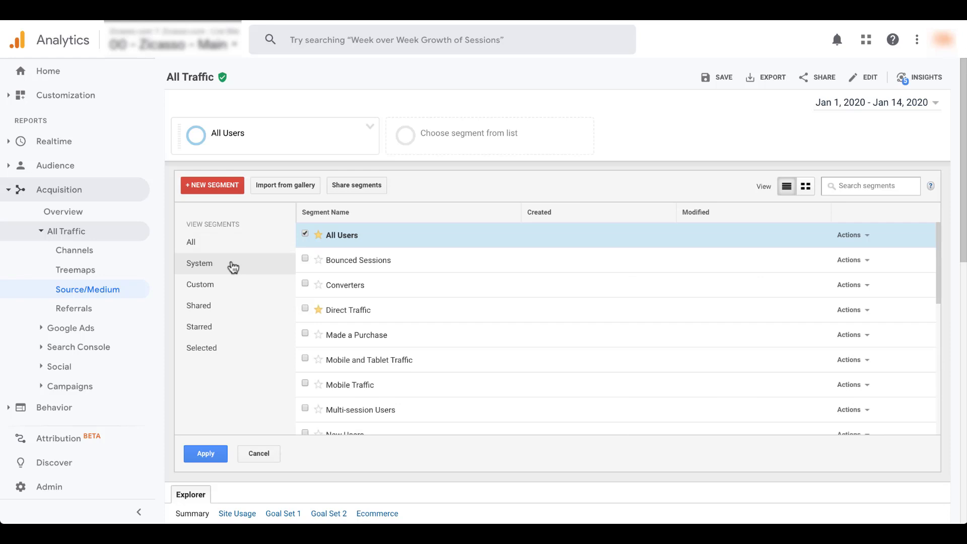
pyautogui.click(237, 291)
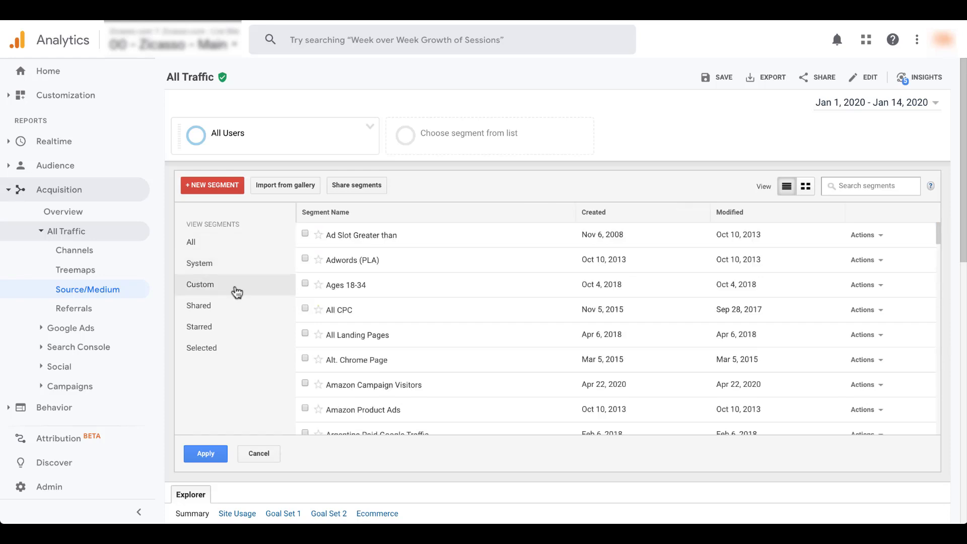
pyautogui.click(240, 312)
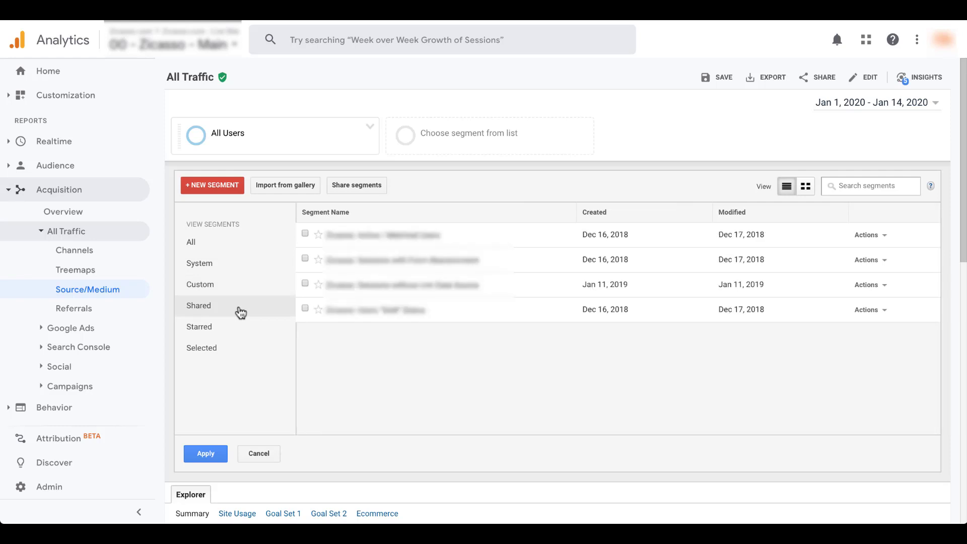
pyautogui.click(238, 337)
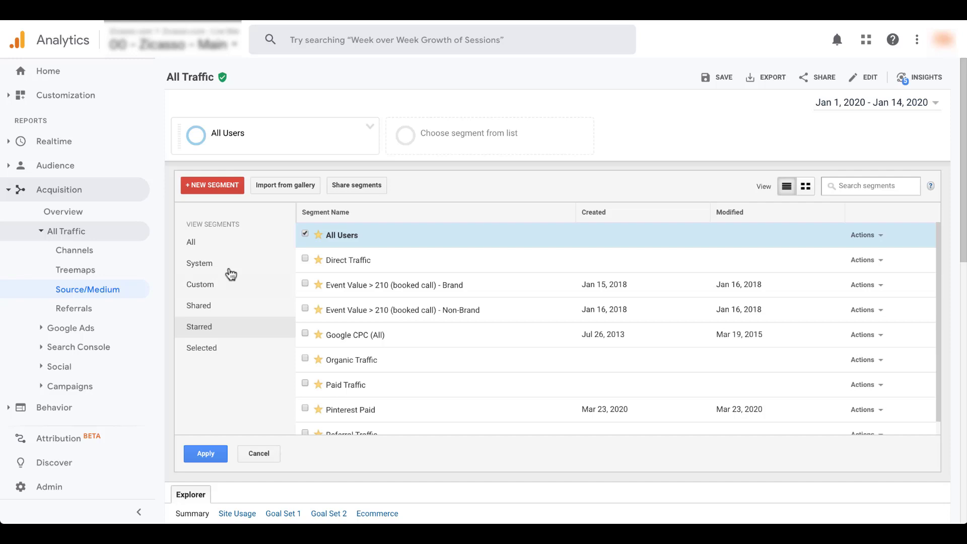
pyautogui.click(228, 251)
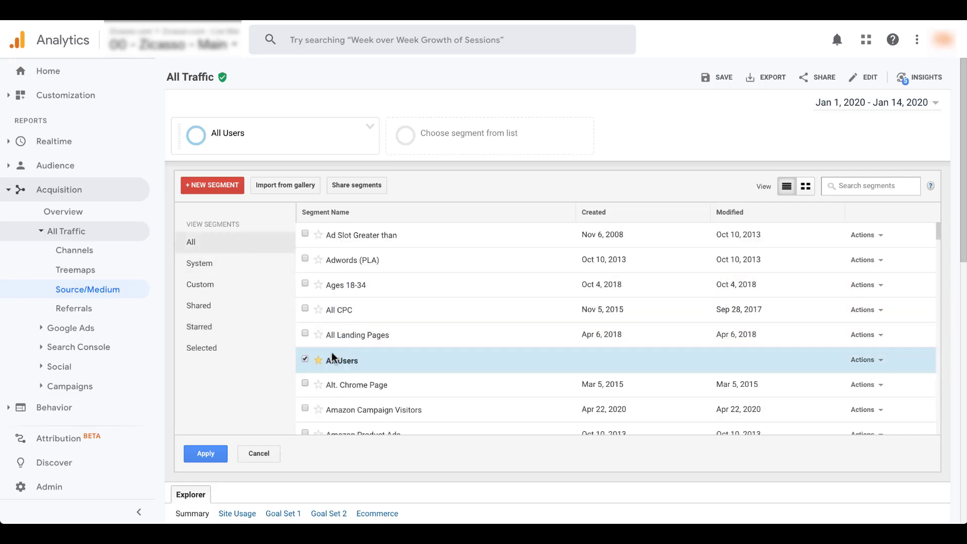
# Star Ages 18-34, view Starred segments, then narrow the list to Selected (All Users).
pyautogui.moveTo(358, 288)
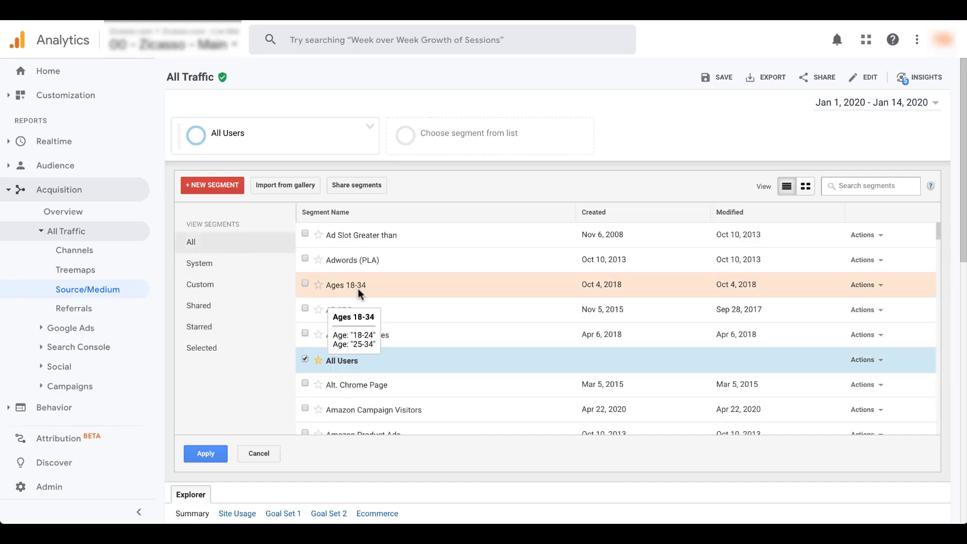
pyautogui.click(322, 290)
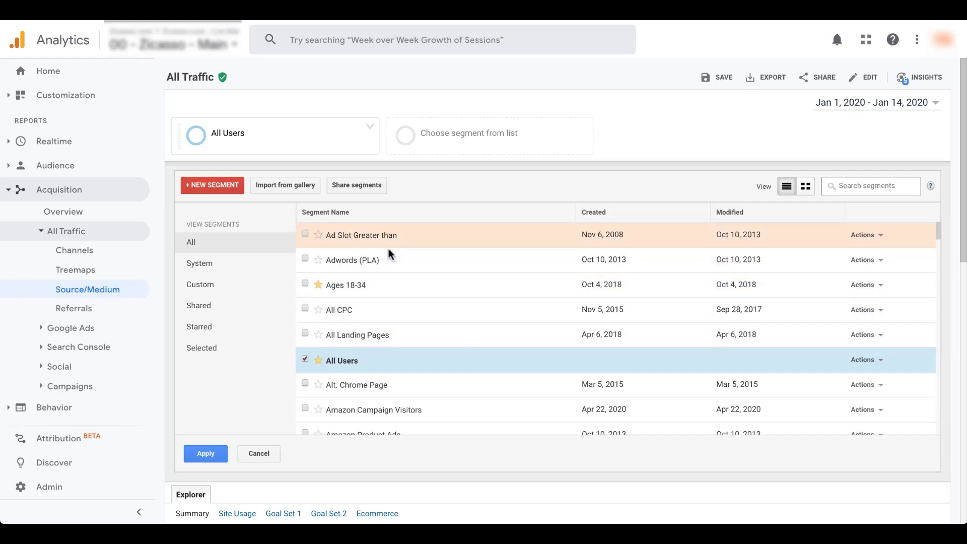
pyautogui.click(241, 327)
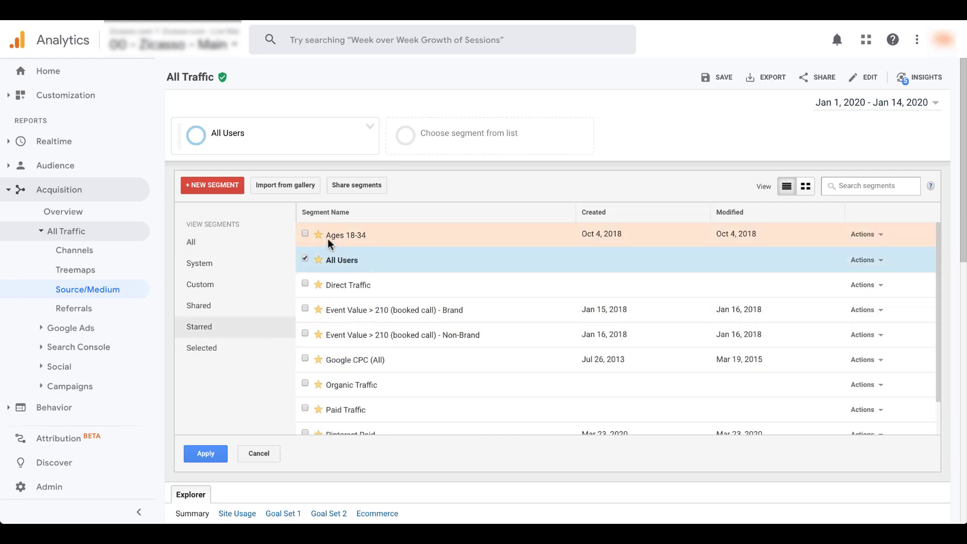
pyautogui.moveTo(317, 245)
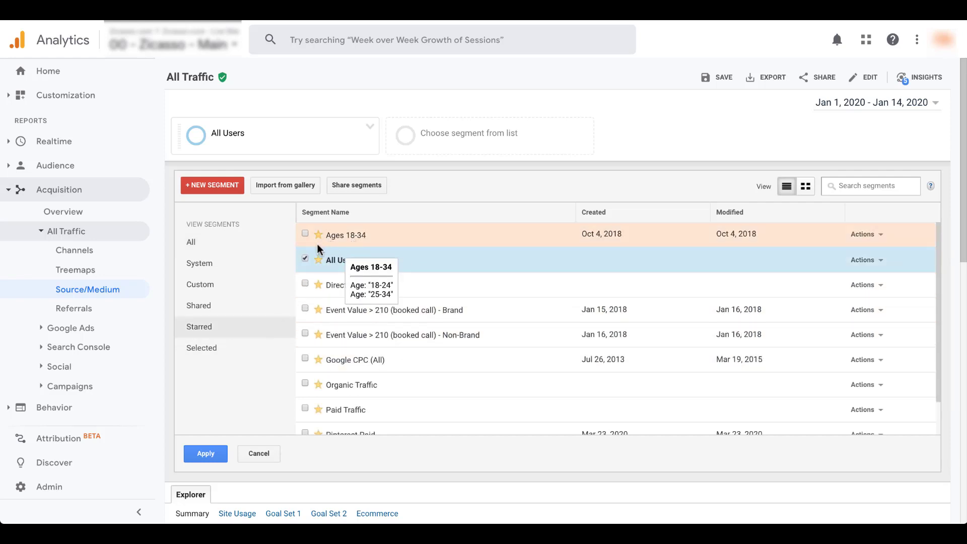
pyautogui.click(222, 350)
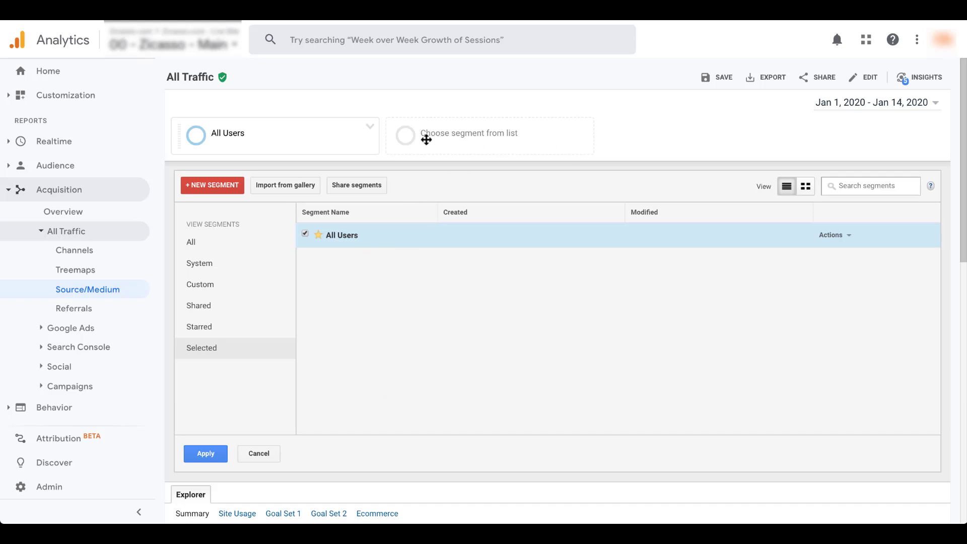
# Start a new segment and try ticking the 18-24 and 25-34 Demographics age boxes.
pyautogui.click(230, 189)
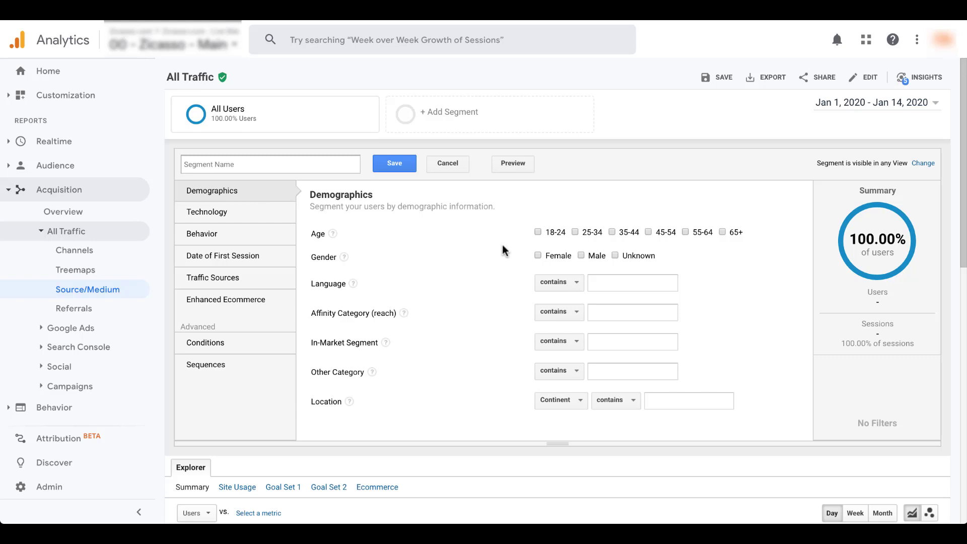
pyautogui.click(538, 232)
pyautogui.click(574, 232)
# Review the new segment's Technology criteria, then switch to its Behavior options.
pyautogui.click(241, 210)
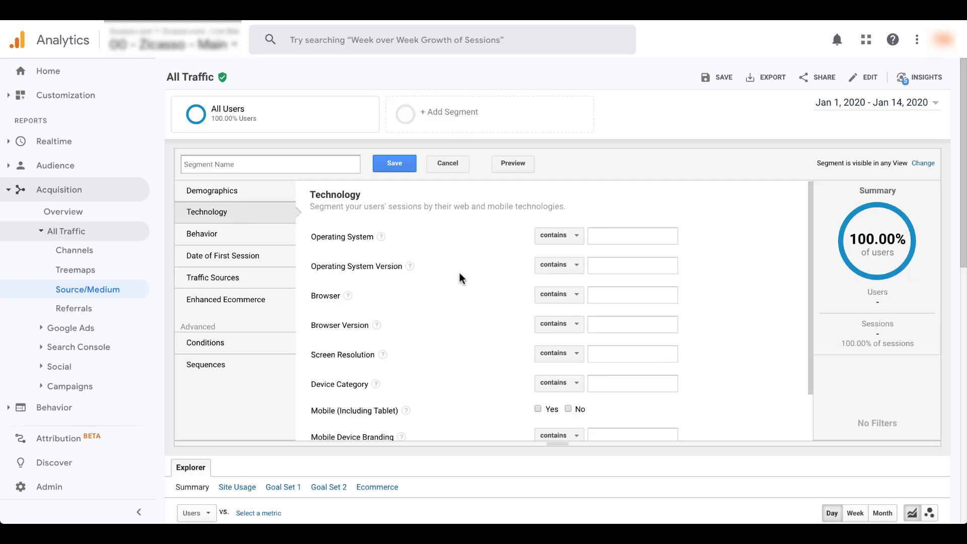
pyautogui.scroll(-1, 466, 355)
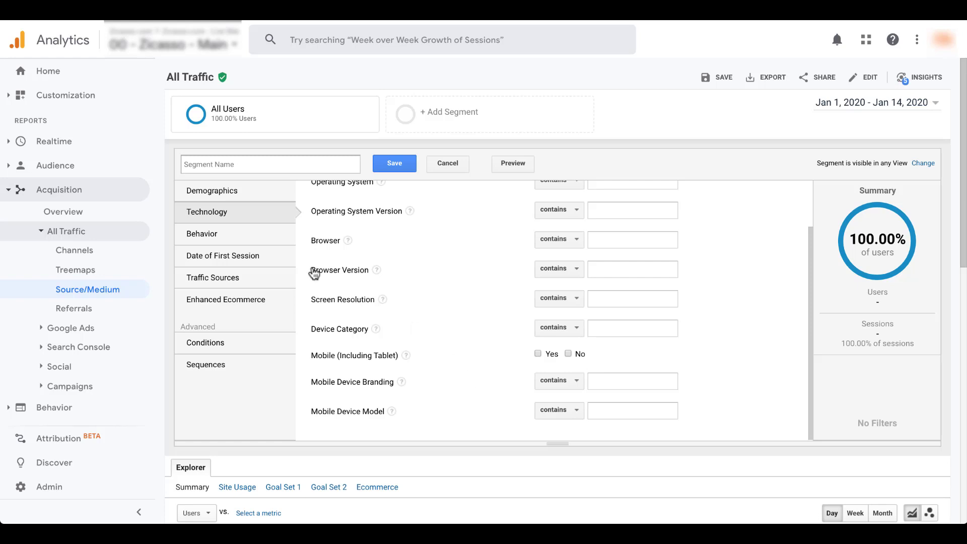
pyautogui.click(202, 234)
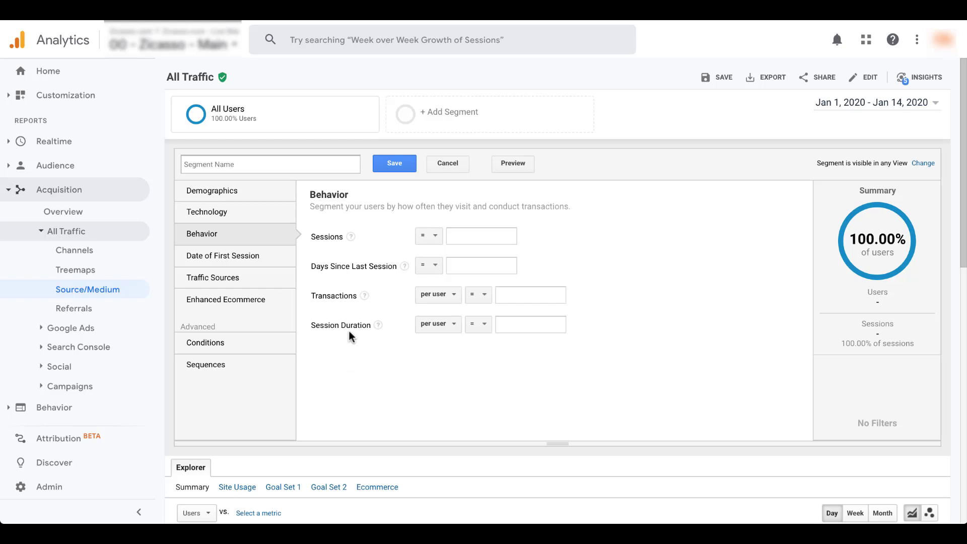
# View Date of First Session, Traffic Sources and Enhanced Ecommerce options, focusing the Revenue field.
pyautogui.click(222, 256)
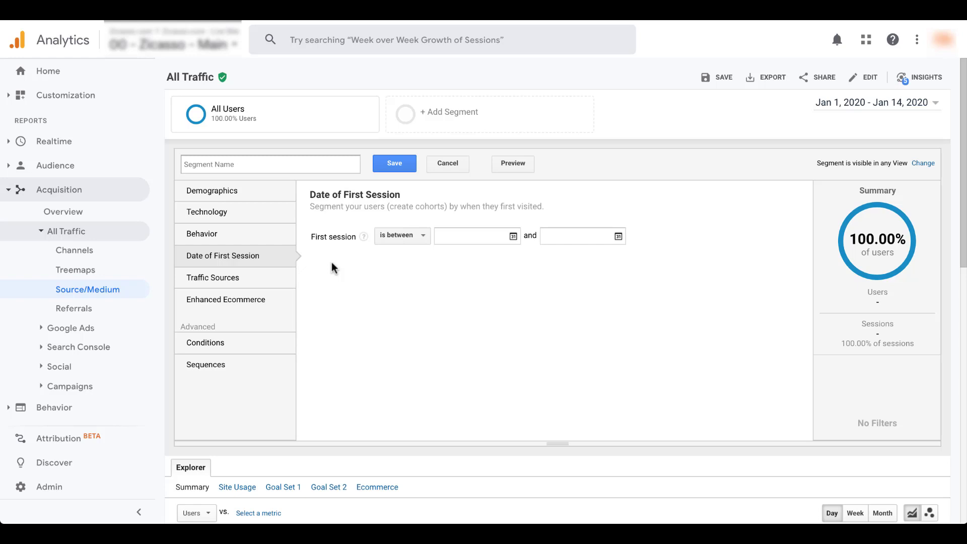
pyautogui.click(282, 277)
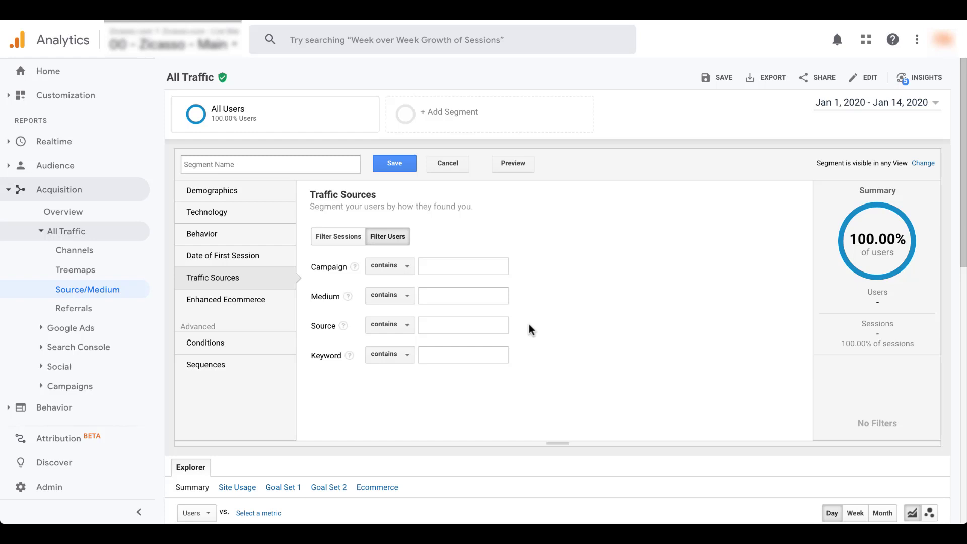
pyautogui.click(244, 303)
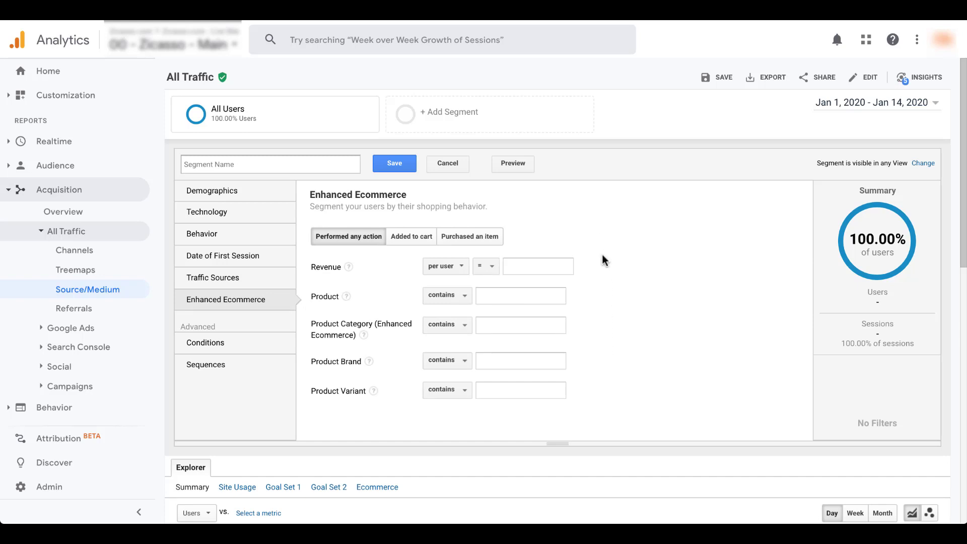
pyautogui.click(561, 266)
# Browse the Conditions dimension list, expanding Custom Dimensions and Behavior, then show Sequences.
pyautogui.click(254, 350)
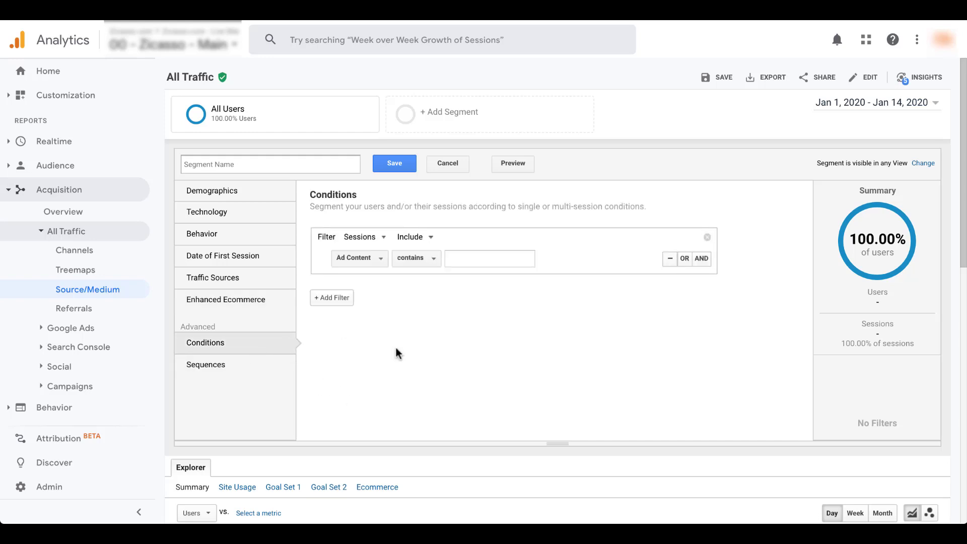
pyautogui.click(381, 259)
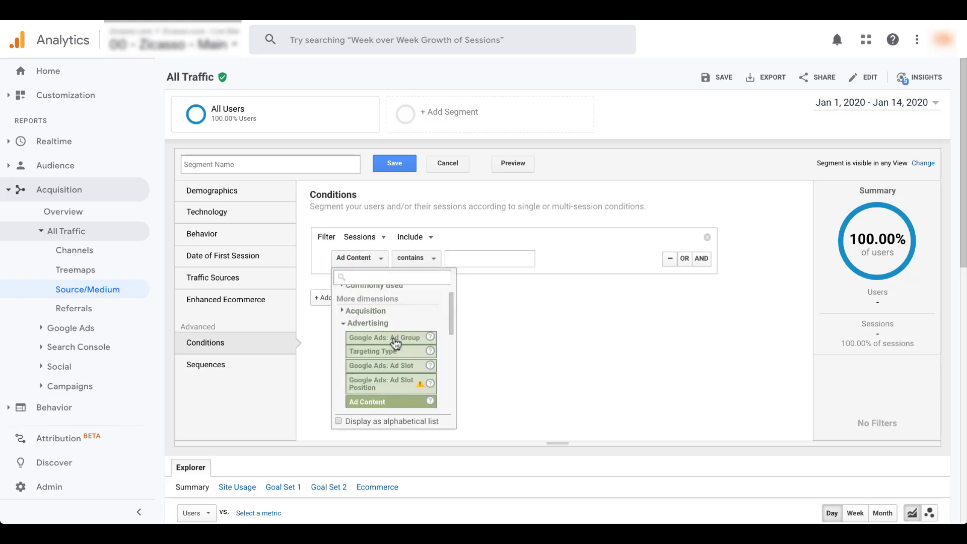
pyautogui.scroll(-3, 395, 338)
pyautogui.scroll(-1, 396, 344)
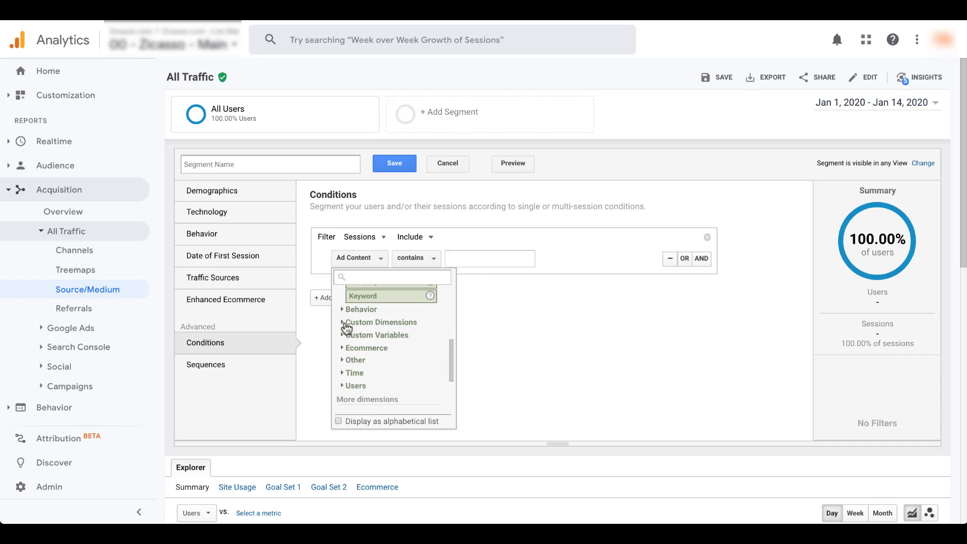
pyautogui.click(343, 323)
pyautogui.click(344, 310)
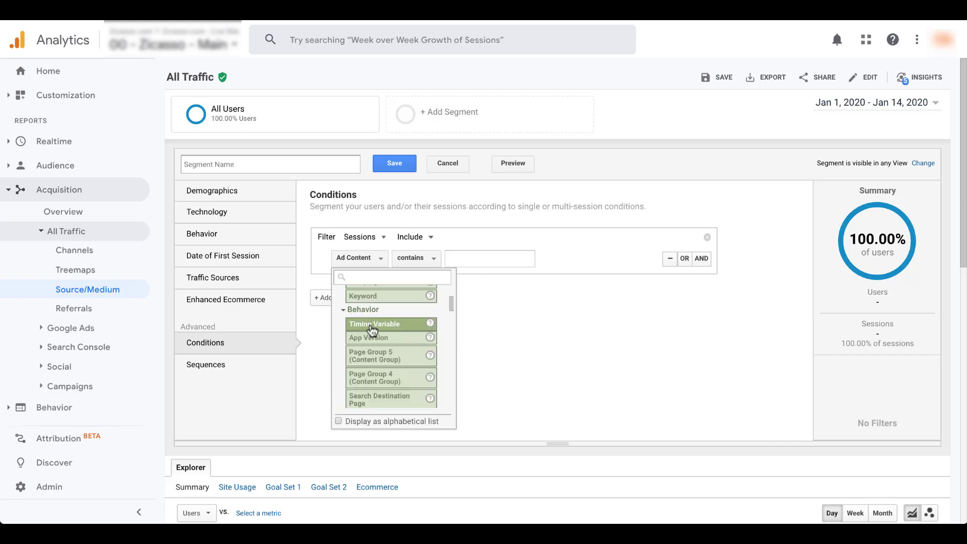
pyautogui.click(533, 323)
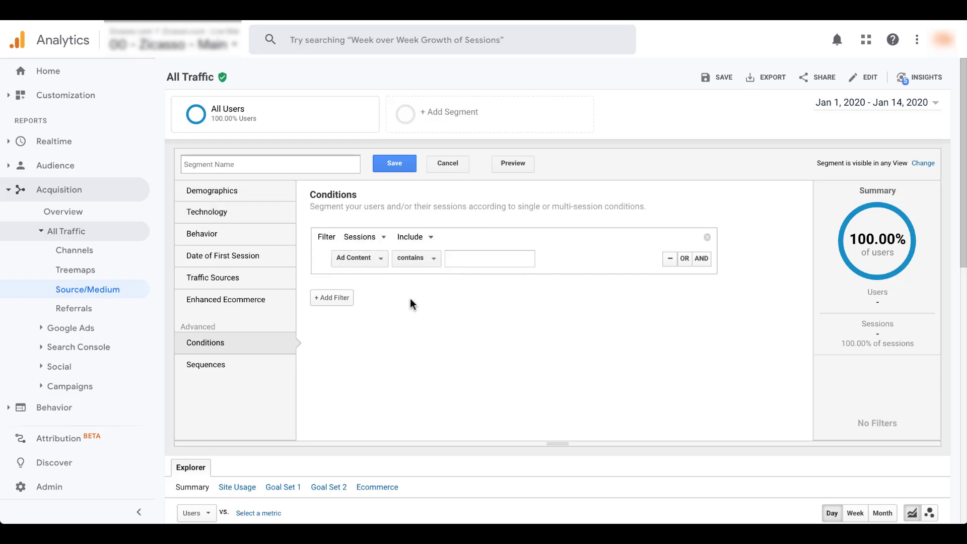
pyautogui.click(226, 365)
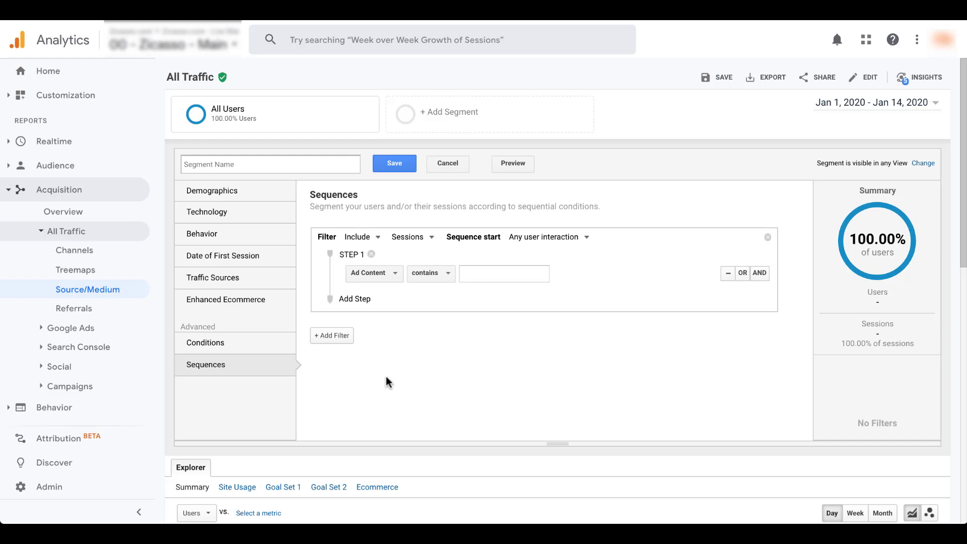
# Add the condition Goal Completions per session > 0, covering 5,346 users (6.79%).
pyautogui.click(231, 348)
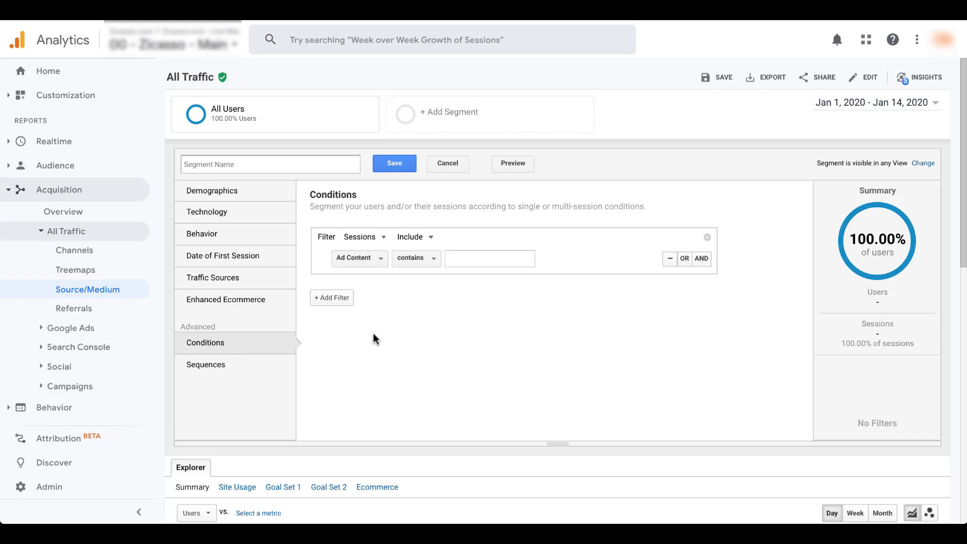
pyautogui.click(377, 260)
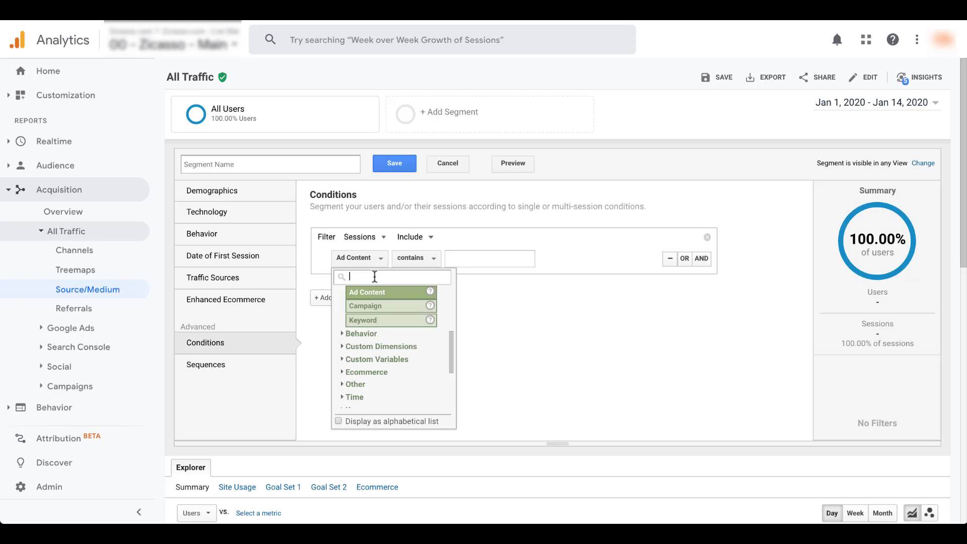
pyautogui.write('goal')
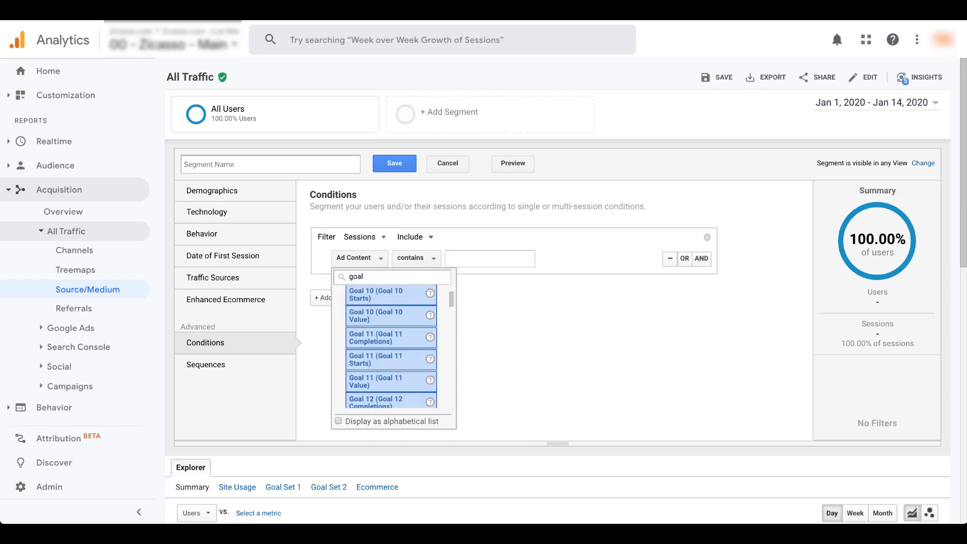
pyautogui.scroll(2, 379, 335)
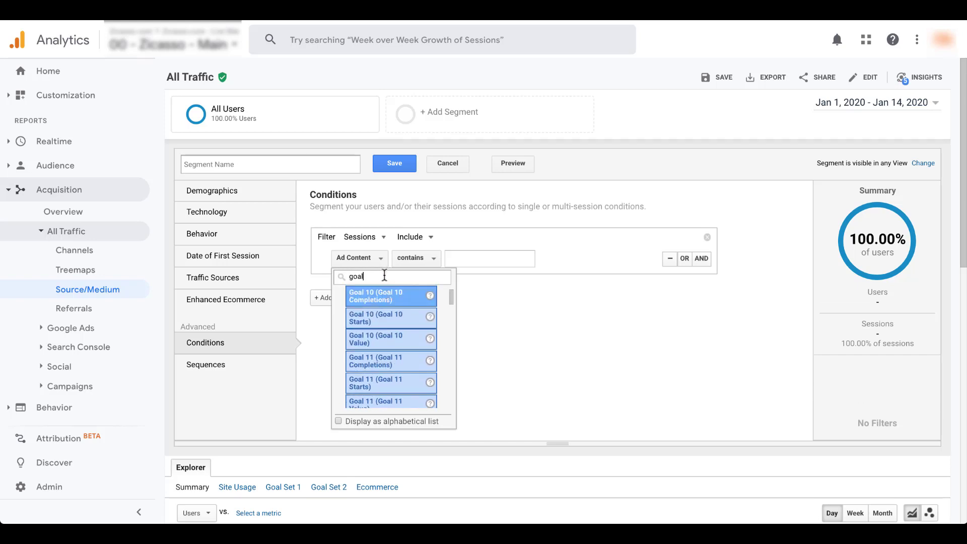
pyautogui.write('com')
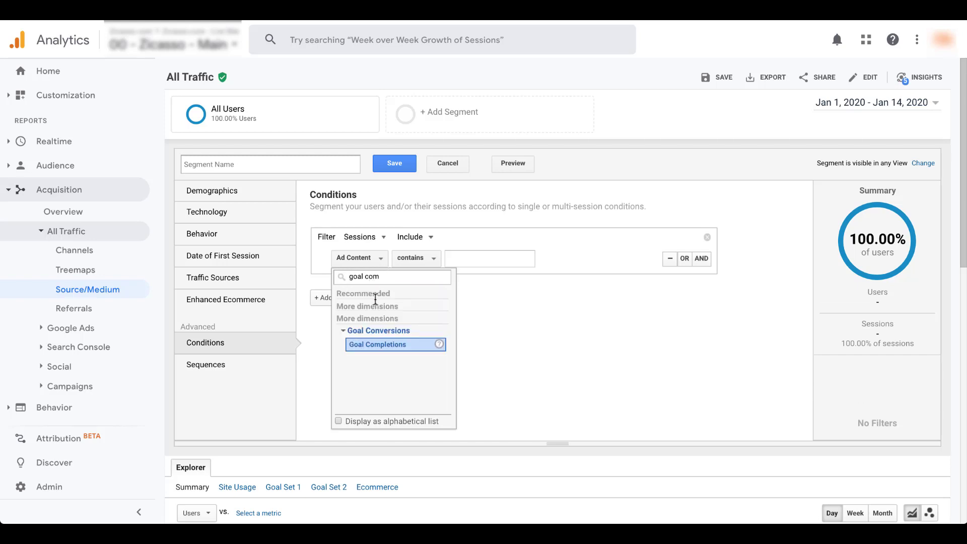
pyautogui.click(381, 346)
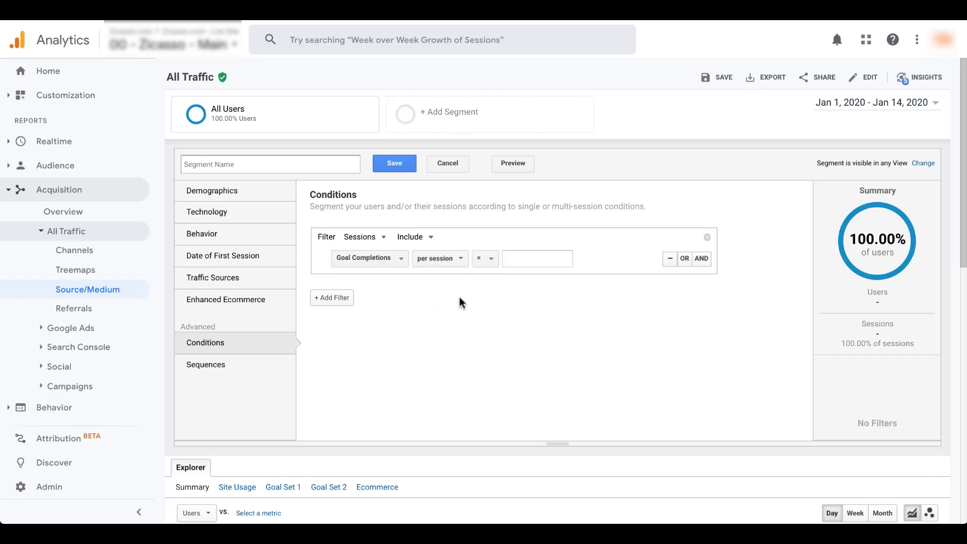
pyautogui.click(496, 265)
pyautogui.click(499, 308)
pyautogui.write('0')
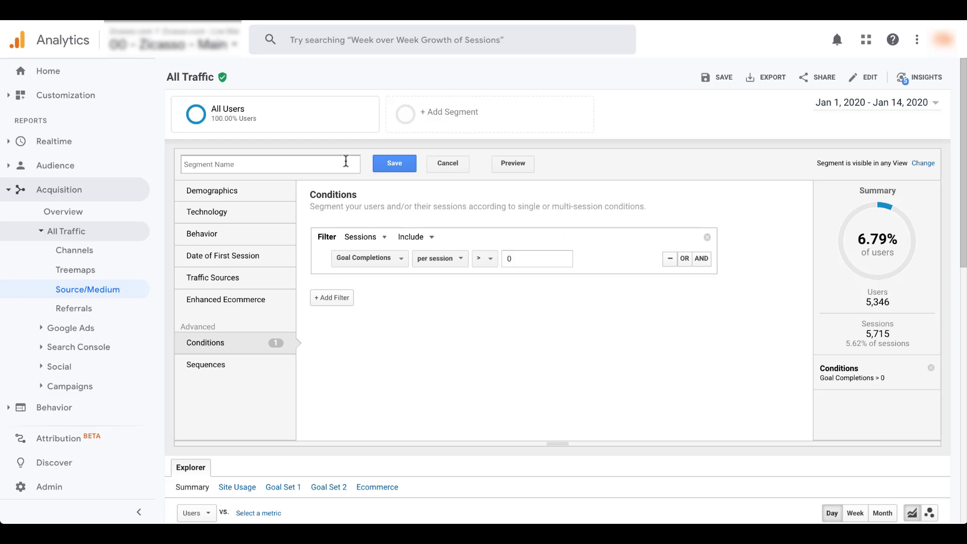
# Name the new segment 'All Converters' and save it.
pyautogui.click(284, 163)
pyautogui.write('All Converters')
pyautogui.click(393, 167)
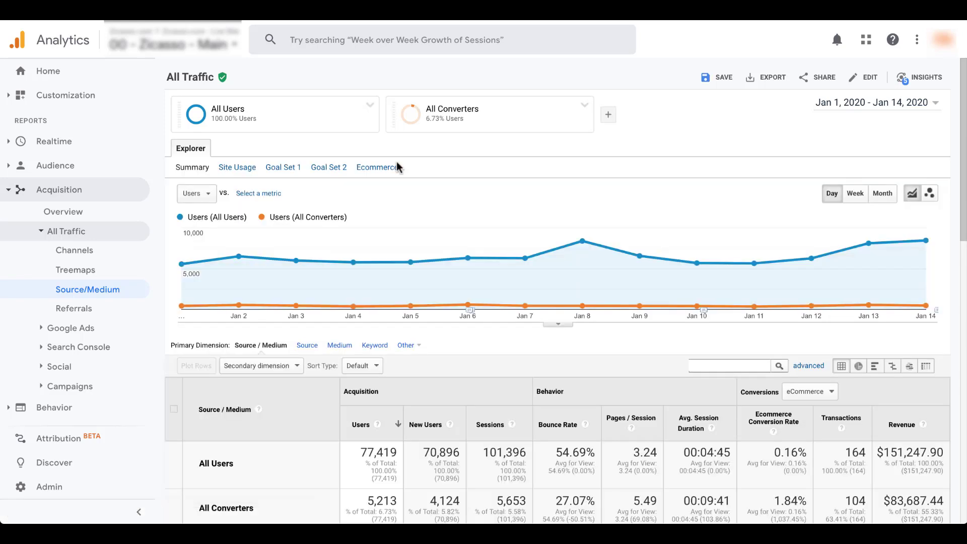
# Review All Converters (5,213 users) against All Users (77,419) in the Source/Medium table.
pyautogui.moveTo(416, 129)
pyautogui.scroll(-1, 484, 335)
pyautogui.scroll(-4, 483, 335)
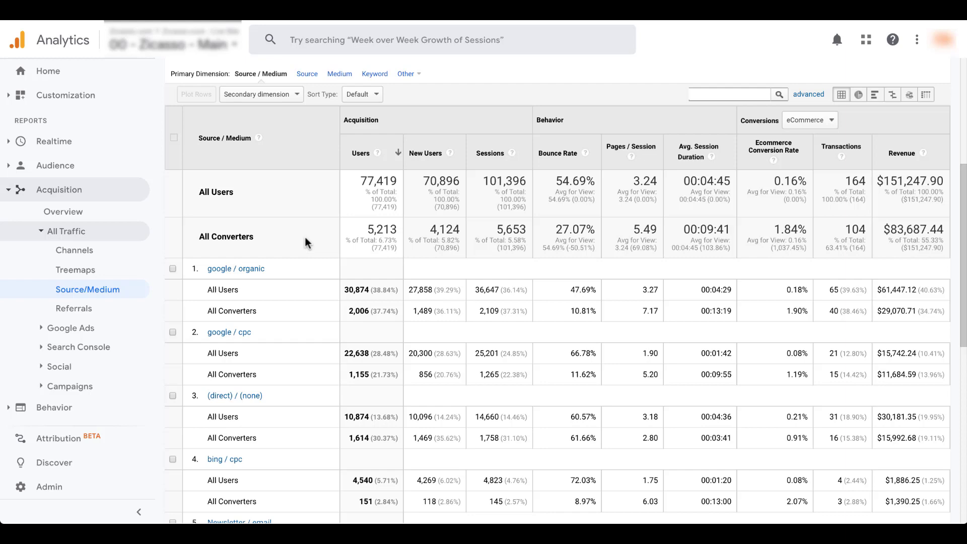
pyautogui.scroll(5, 305, 237)
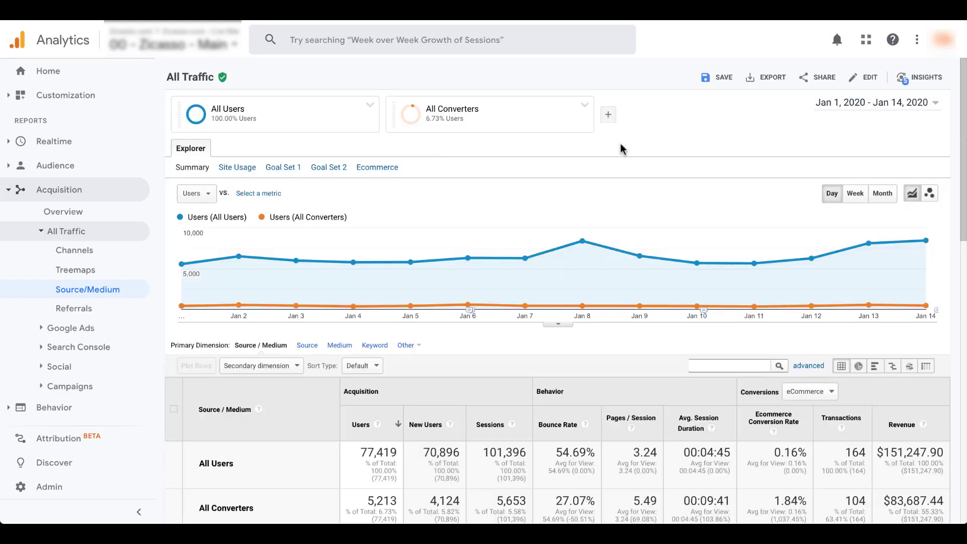
# Add the Ages 18-34 and Single Session Users segments alongside All Users and All Converters.
pyautogui.click(608, 115)
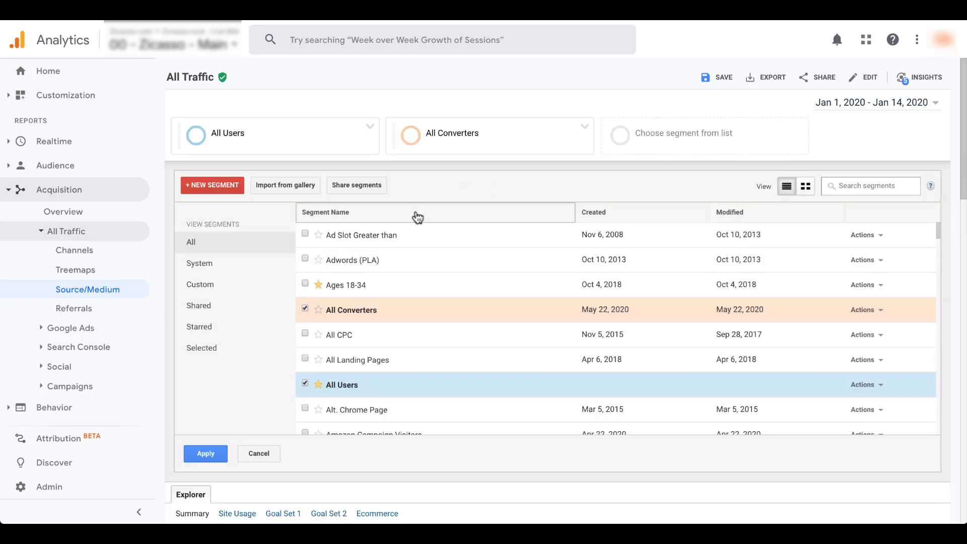
pyautogui.click(305, 284)
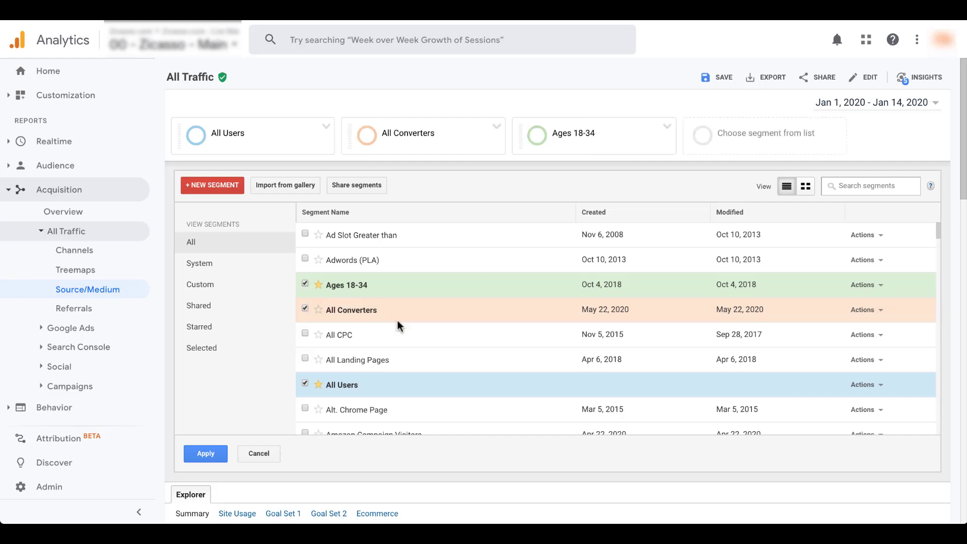
pyautogui.scroll(-10, 397, 321)
pyautogui.click(305, 278)
pyautogui.click(213, 452)
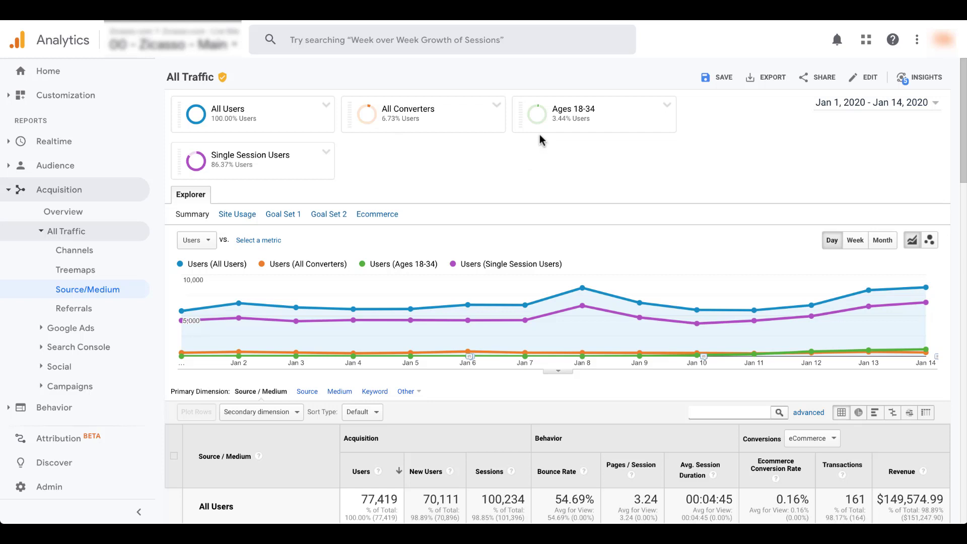
pyautogui.moveTo(538, 128)
pyautogui.moveTo(510, 317)
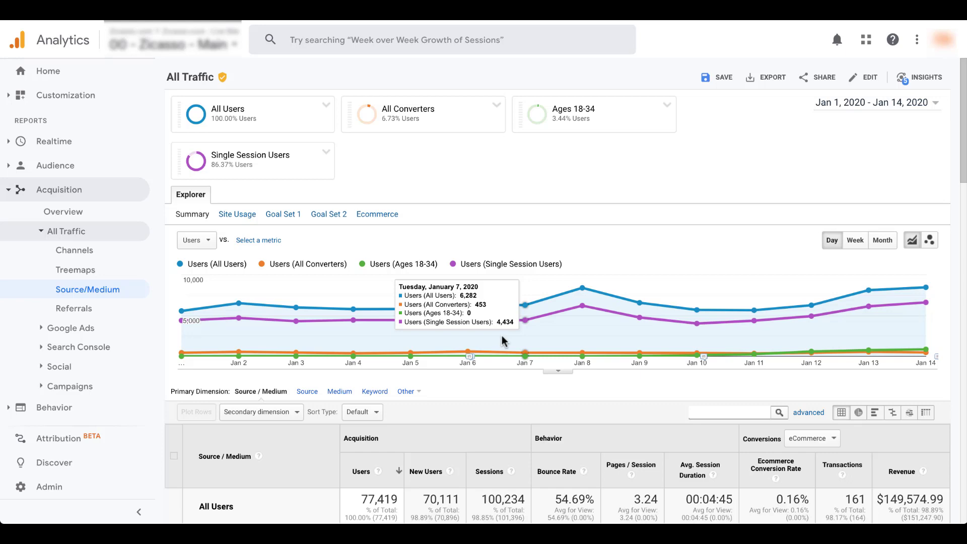
pyautogui.scroll(-7, 502, 338)
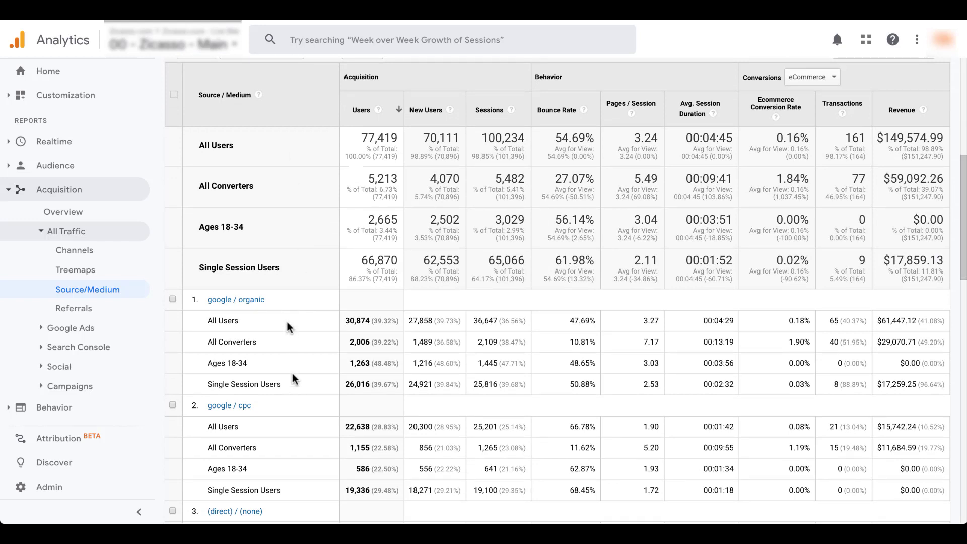
pyautogui.scroll(6, 287, 323)
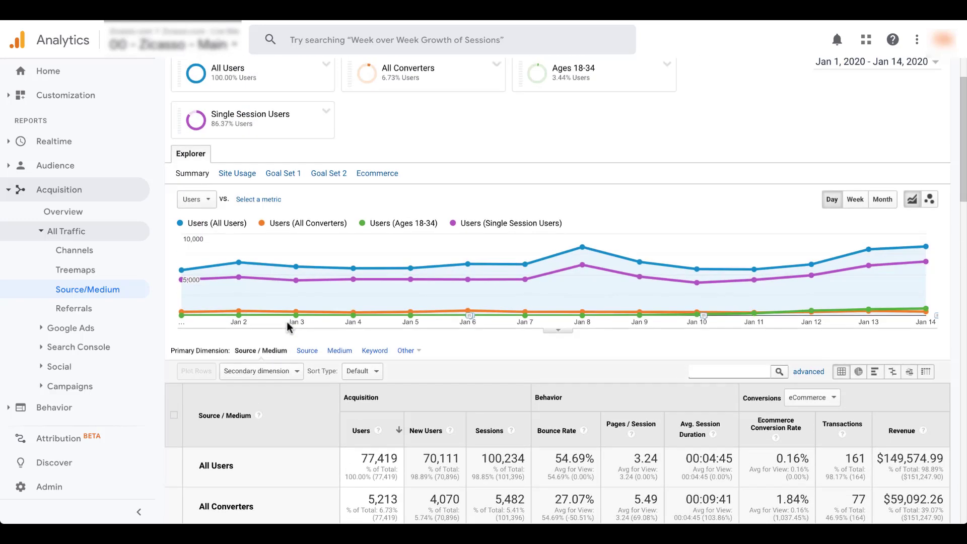
pyautogui.scroll(1, 288, 326)
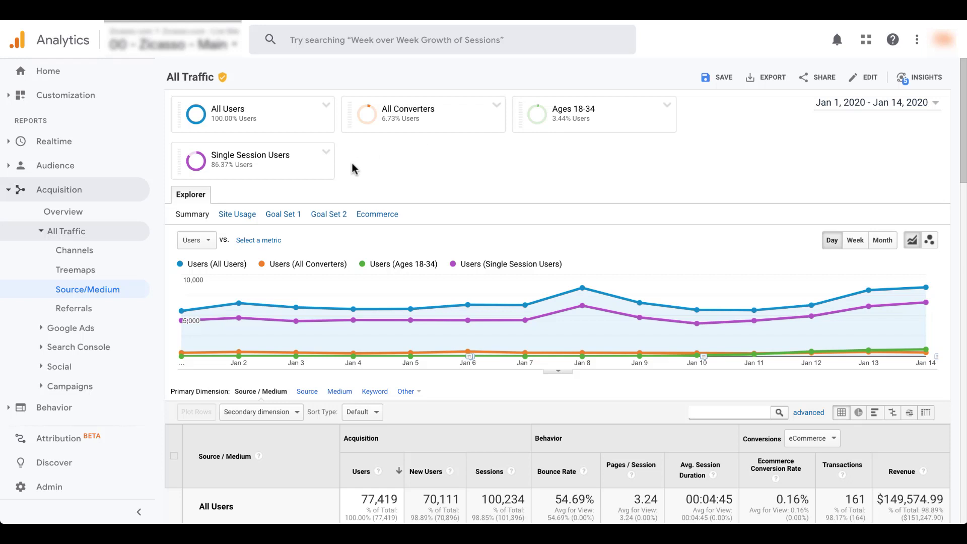
# Drag the Single Session Users segment card into the first slot, ahead of All Users.
pyautogui.moveTo(300, 167)
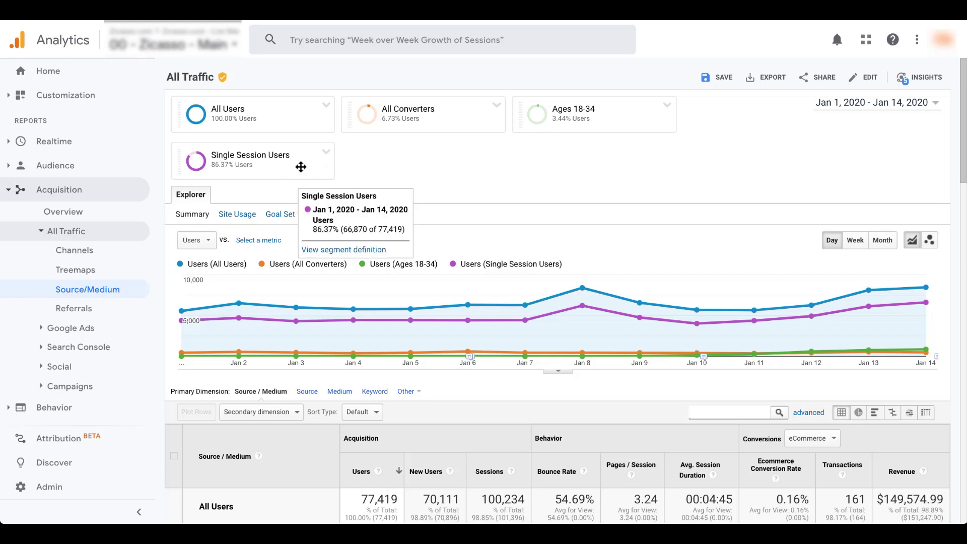
pyautogui.moveTo(300, 167); pyautogui.dragTo(304, 122)
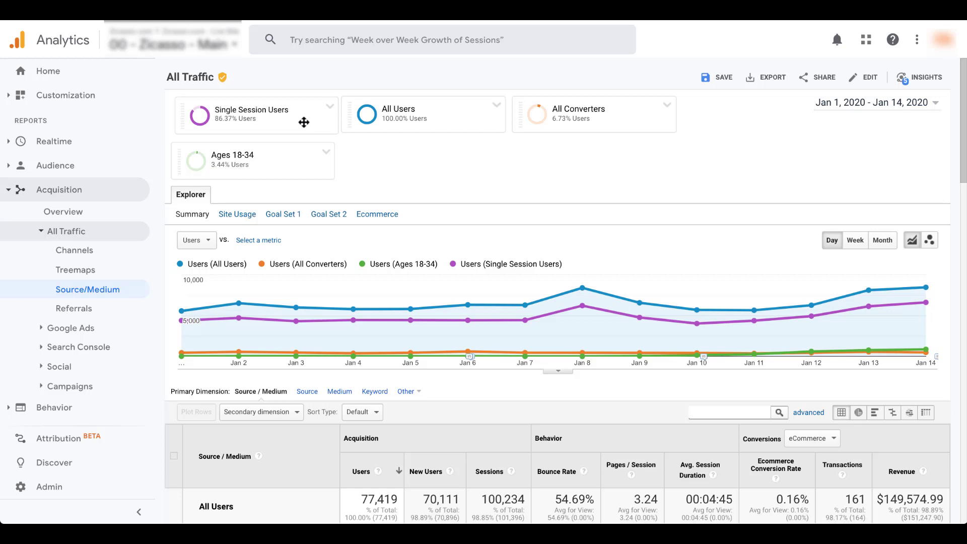
pyautogui.moveTo(303, 122); pyautogui.dragTo(304, 123)
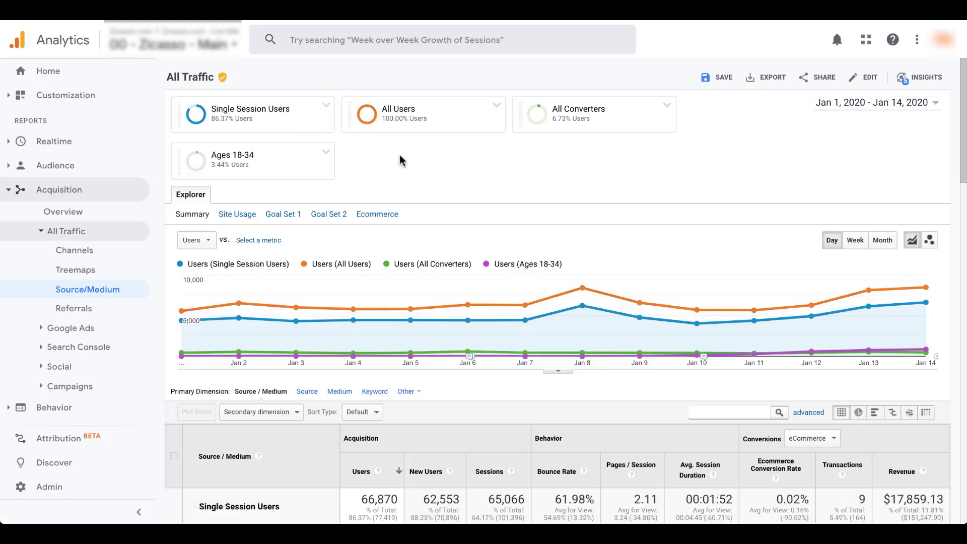
pyautogui.moveTo(271, 123)
# Remove Single Session Users from the comparison and go to the Share segments page.
pyautogui.click(326, 105)
pyautogui.click(342, 137)
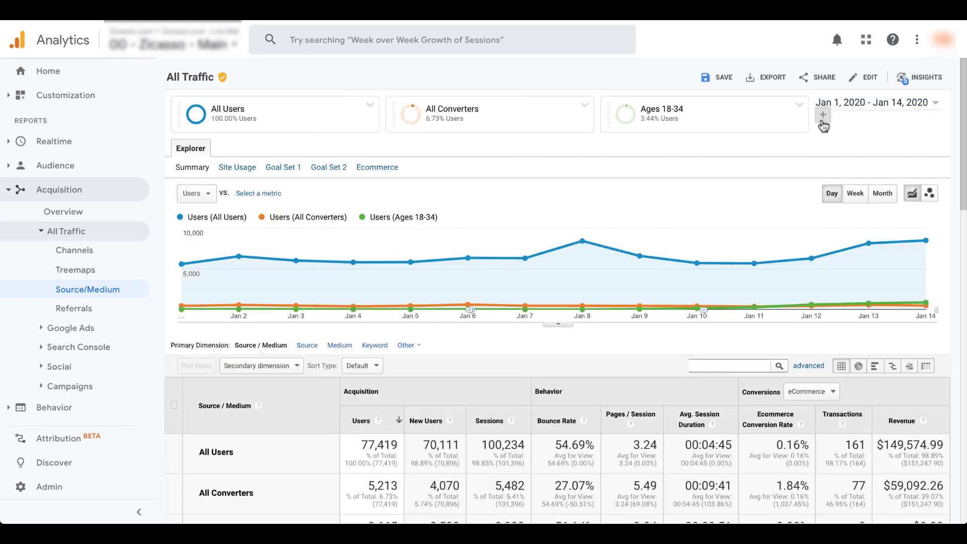
pyautogui.click(823, 115)
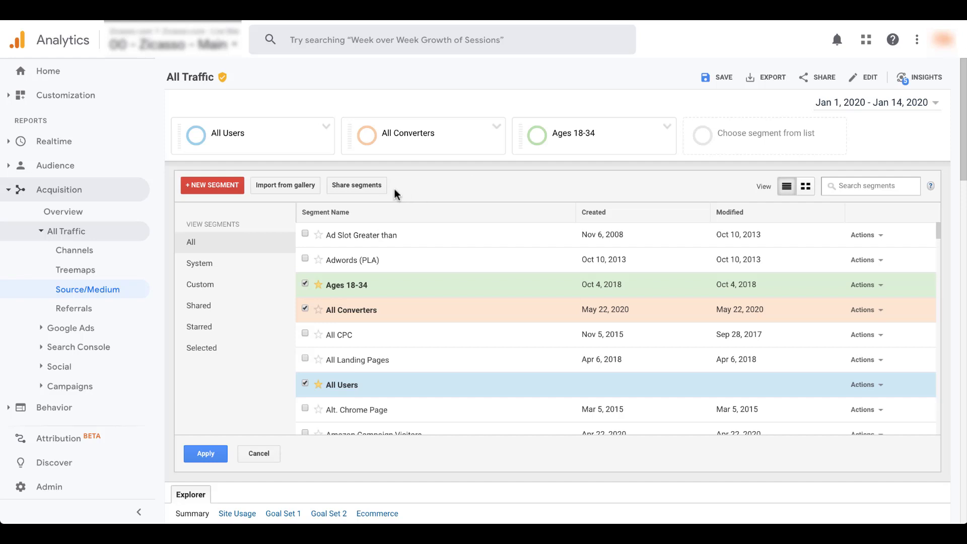
pyautogui.click(366, 196)
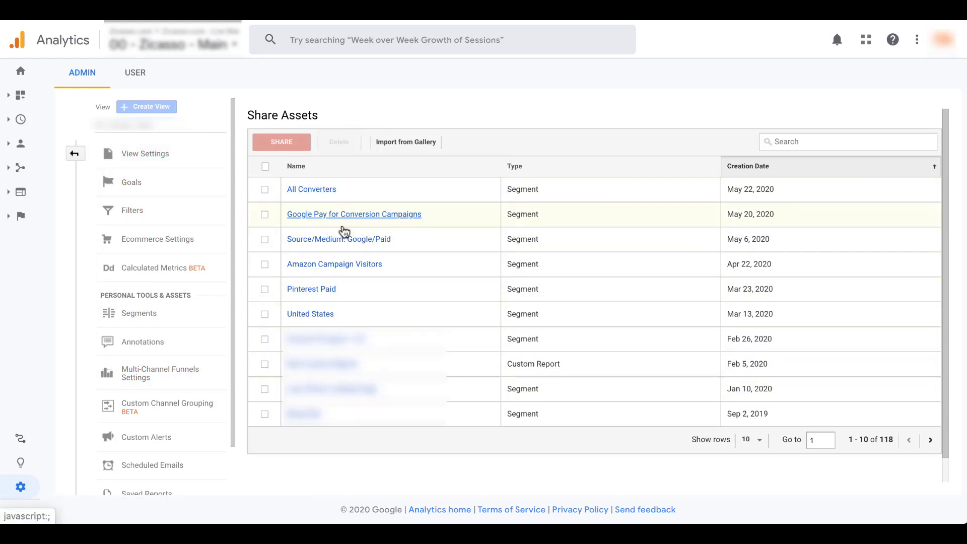
# Select the All Converters segment in Share Assets and start sharing it.
pyautogui.click(266, 191)
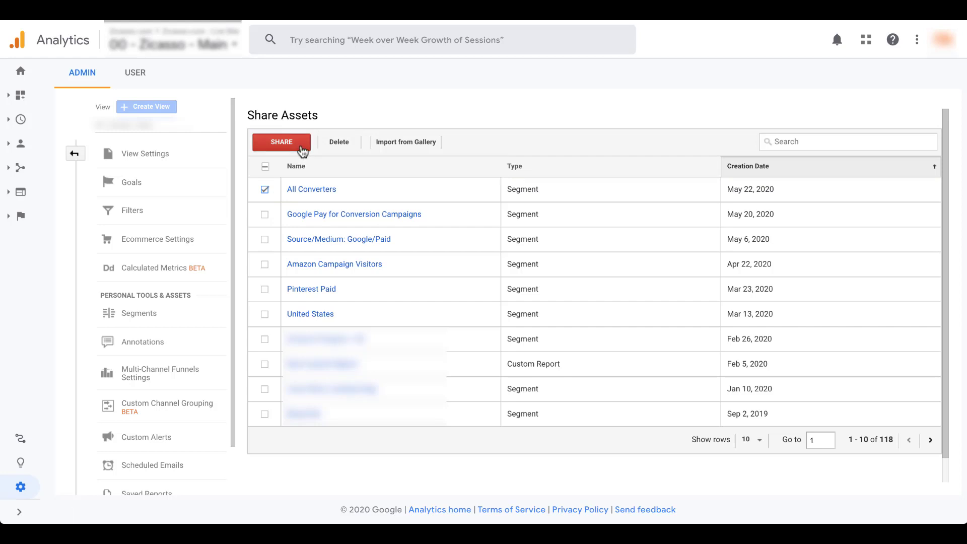
pyautogui.click(282, 142)
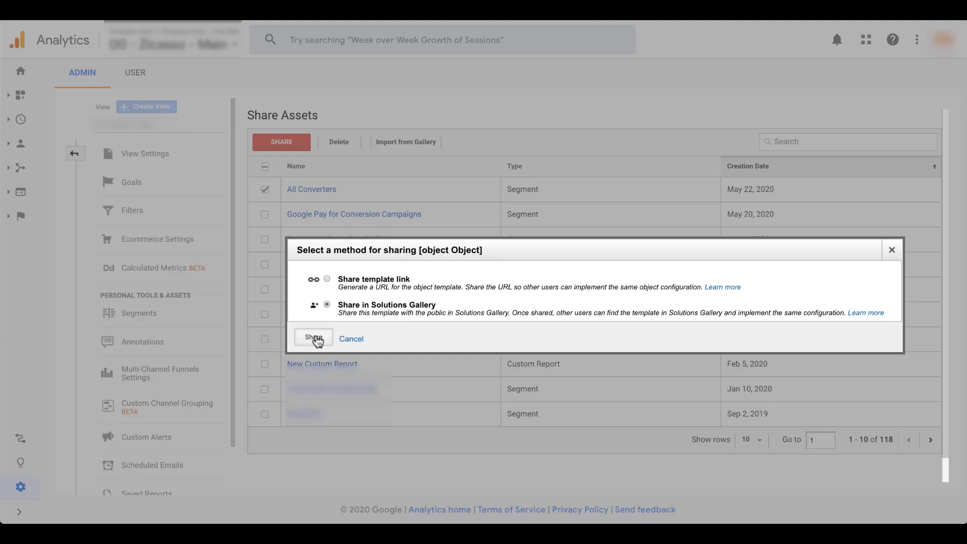
# Choose Share template link and generate the template URL for All Converters.
pyautogui.click(327, 279)
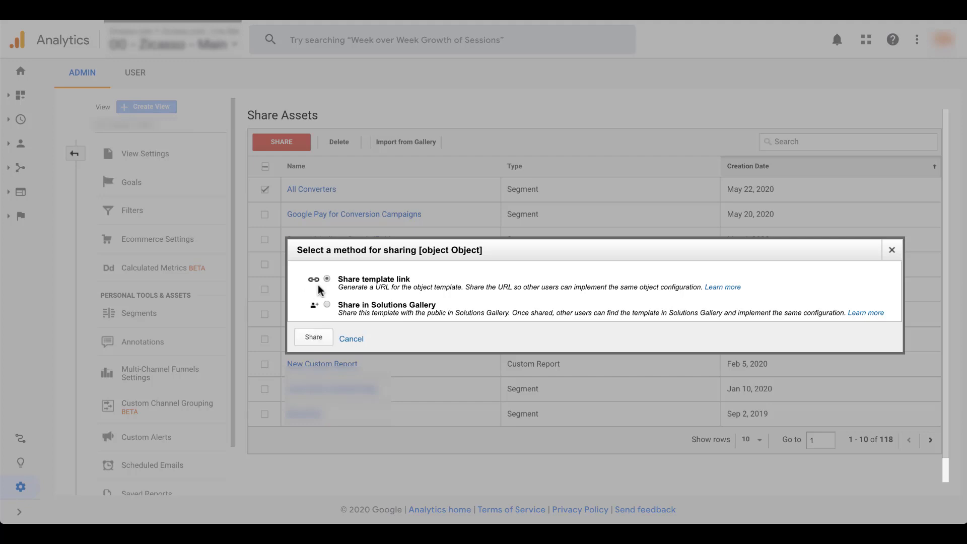
pyautogui.click(316, 337)
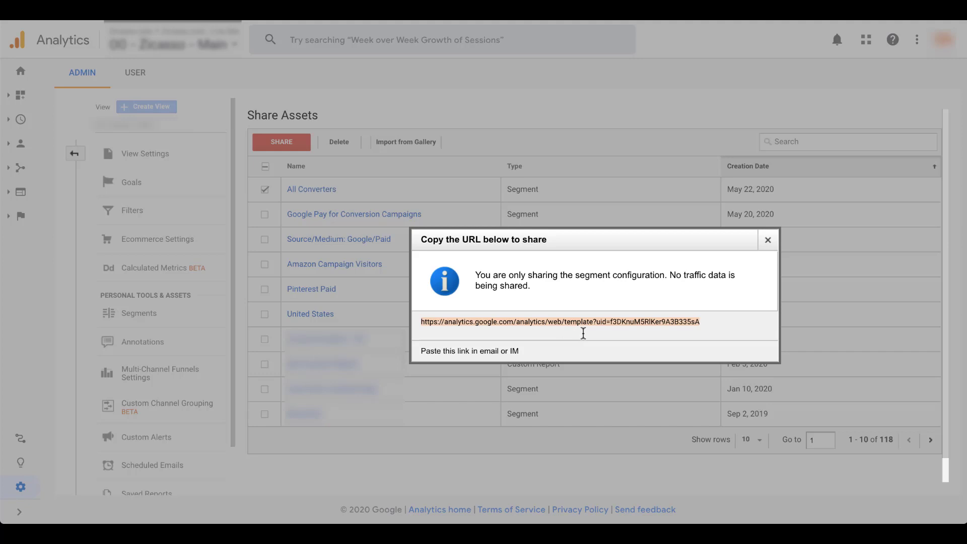